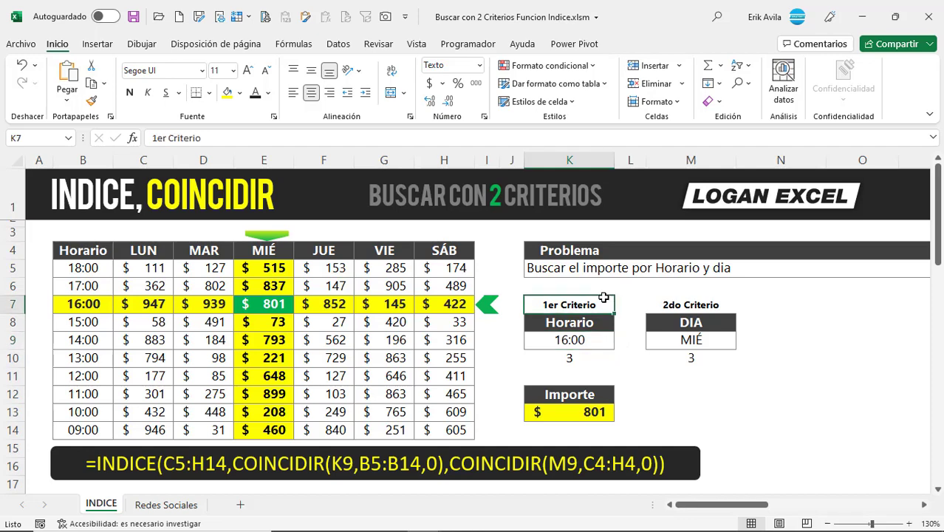
- Try Horario 14:00 and then 16:00 from the K9 dropdown
{"action": "left_click", "coordinate": [610, 341]}
{"action": "left_click", "coordinate": [621, 342]}
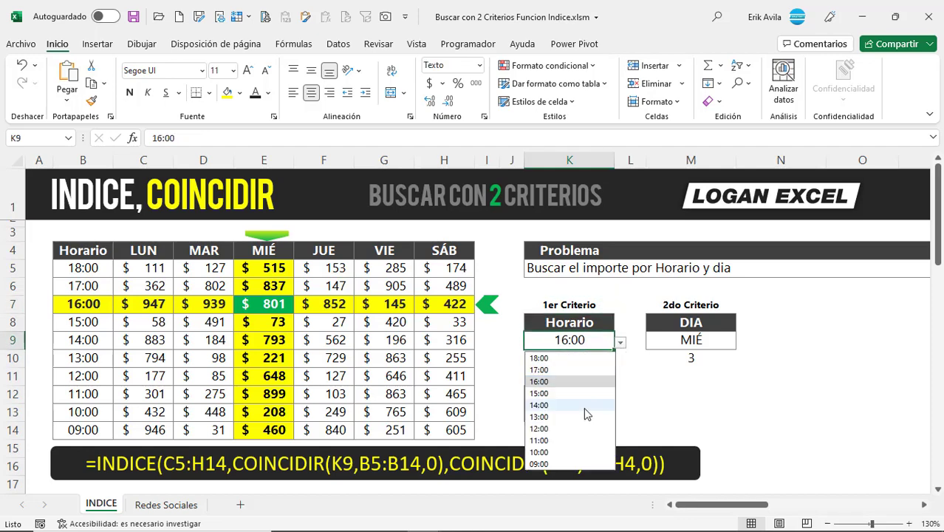
{"action": "left_click", "coordinate": [547, 405]}
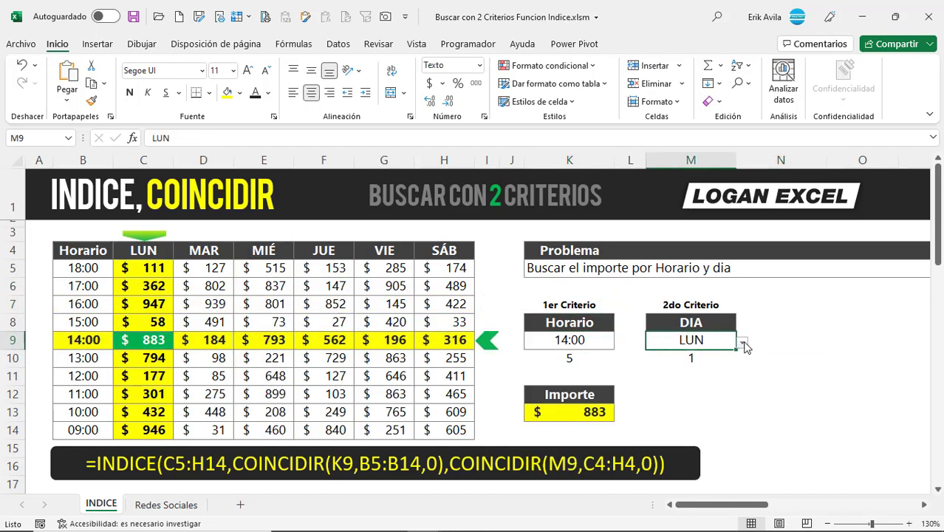
{"action": "left_click", "coordinate": [742, 344]}
{"action": "left_click", "coordinate": [595, 339]}
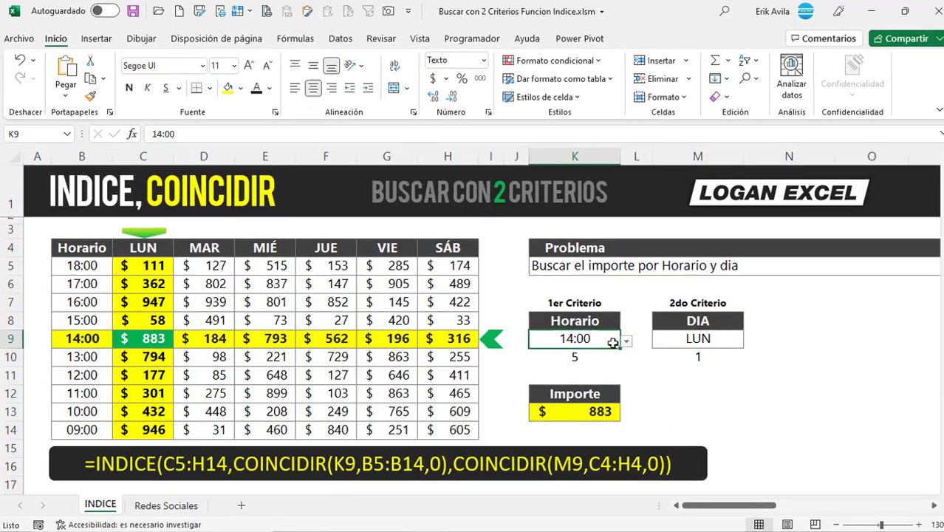
{"action": "left_click", "coordinate": [620, 342]}
{"action": "left_click", "coordinate": [561, 377]}
- Switch the DIA to JUE, then to MAR
{"action": "left_click", "coordinate": [709, 340]}
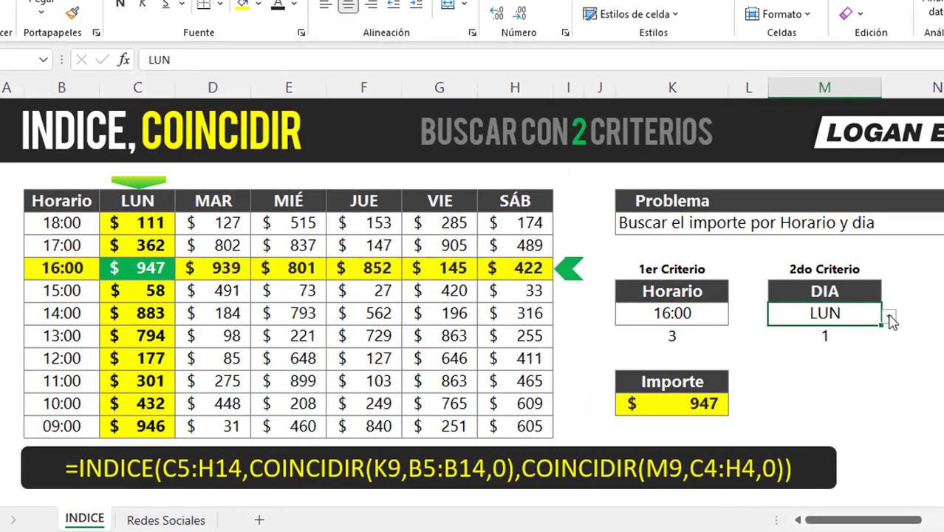
{"action": "left_click", "coordinate": [889, 317]}
{"action": "left_click", "coordinate": [784, 382]}
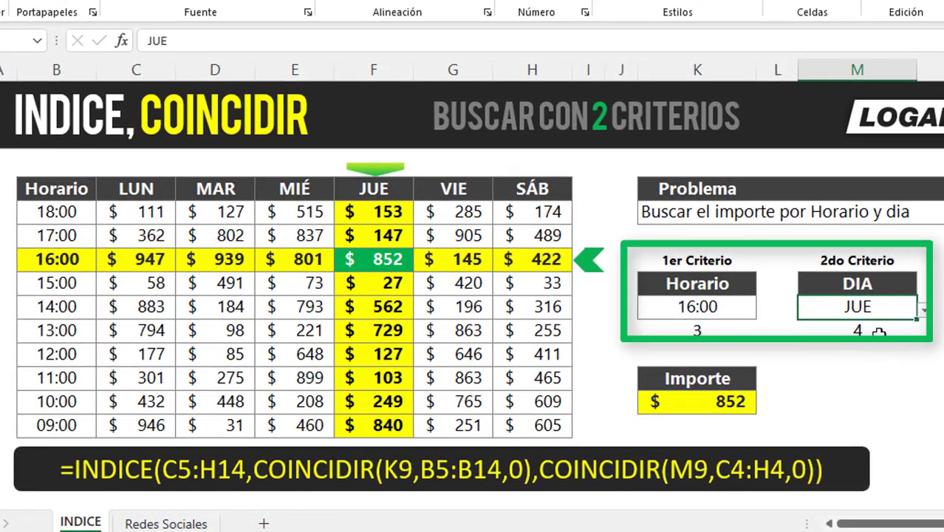
{"action": "left_click", "coordinate": [922, 312]}
{"action": "left_click", "coordinate": [799, 360]}
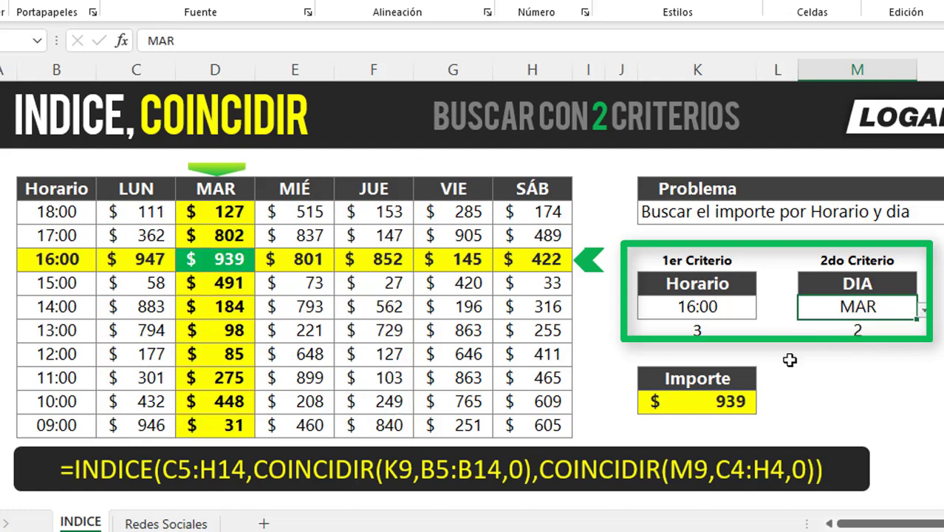
- Set Horario to 17:00 and DIA to MIÉ
{"action": "left_click", "coordinate": [746, 307]}
{"action": "left_click", "coordinate": [765, 310]}
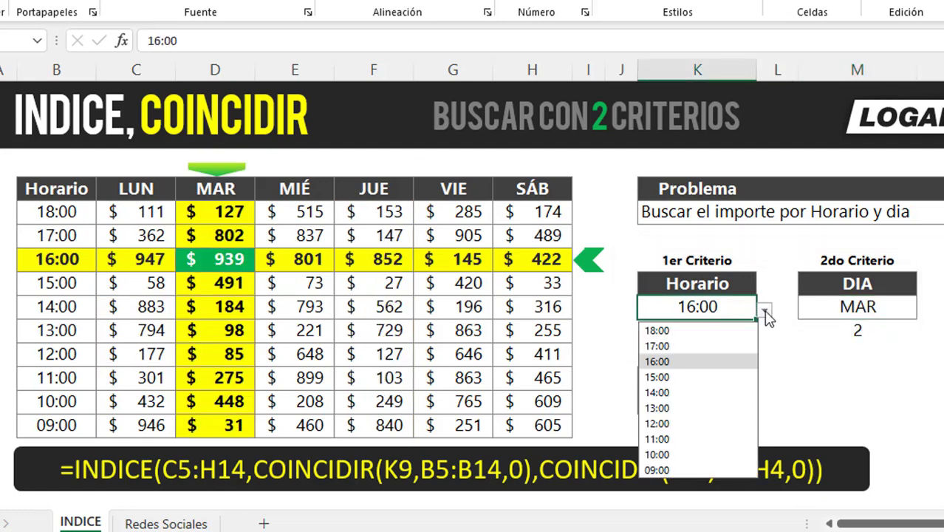
{"action": "left_click", "coordinate": [735, 347]}
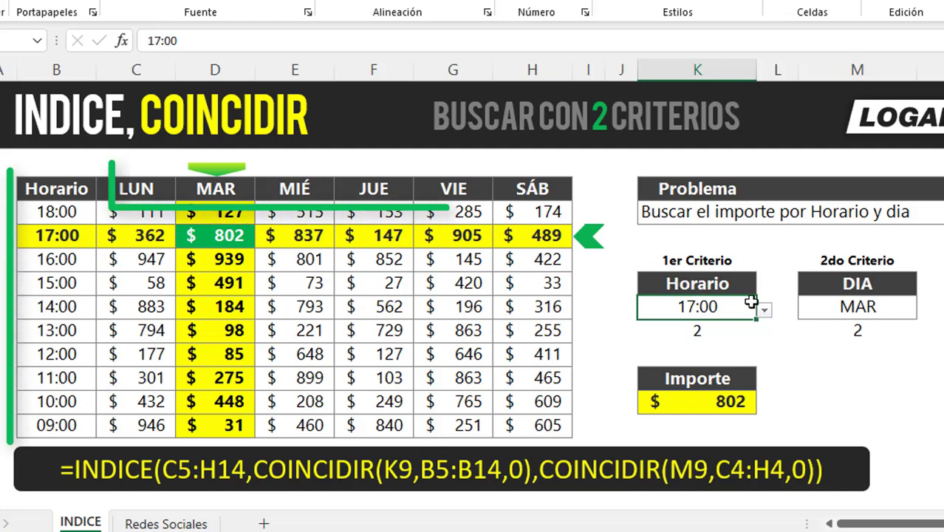
{"action": "left_click", "coordinate": [902, 305]}
{"action": "left_click", "coordinate": [924, 310]}
{"action": "left_click", "coordinate": [850, 362]}
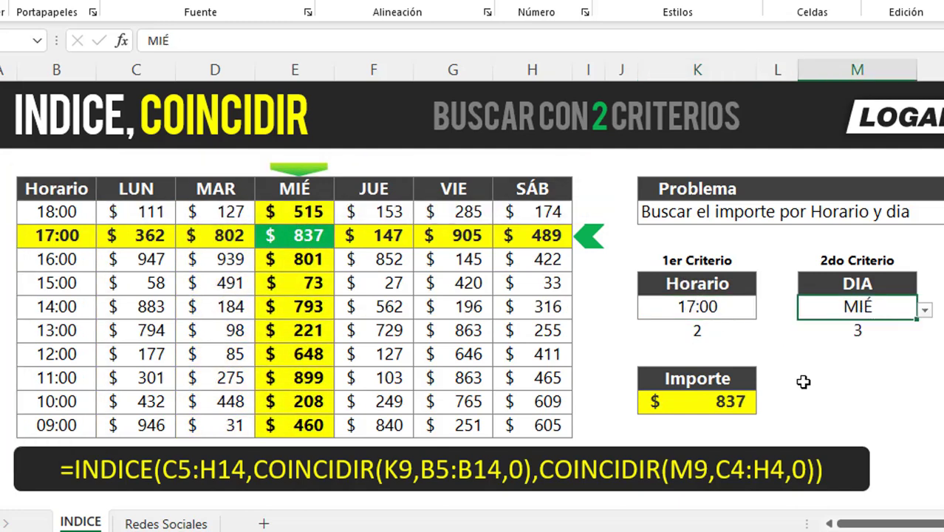
- Change Horario back to 16:00 and check the Importe result
{"action": "left_click", "coordinate": [722, 307]}
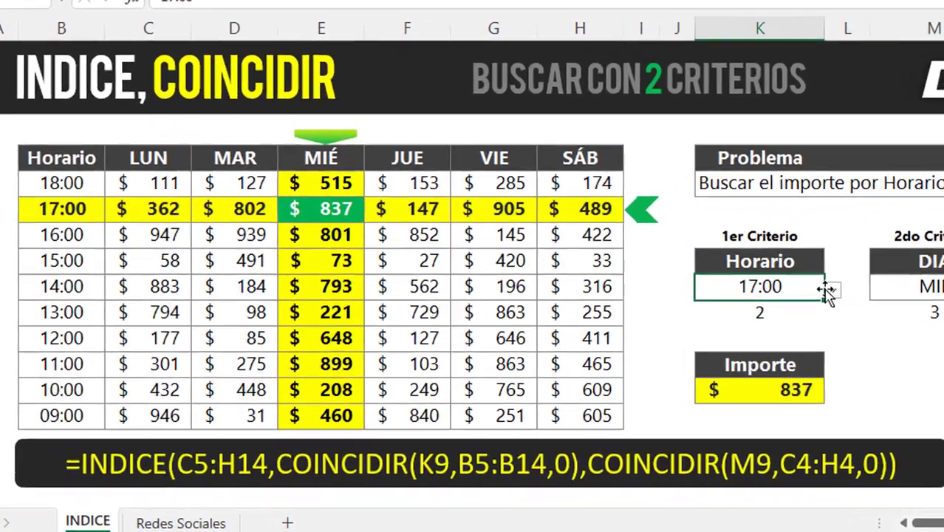
{"action": "left_click", "coordinate": [764, 310]}
{"action": "left_click", "coordinate": [701, 347]}
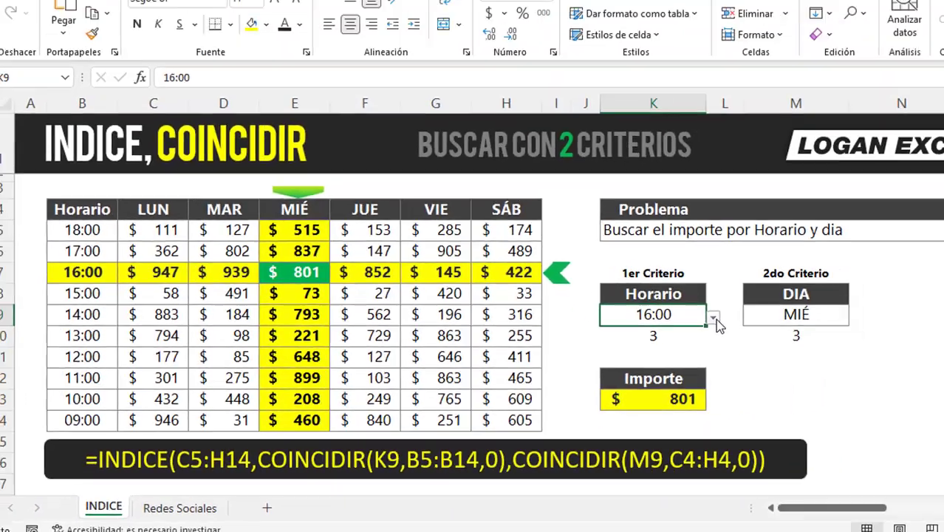
{"action": "left_click", "coordinate": [621, 344]}
{"action": "left_click", "coordinate": [722, 343]}
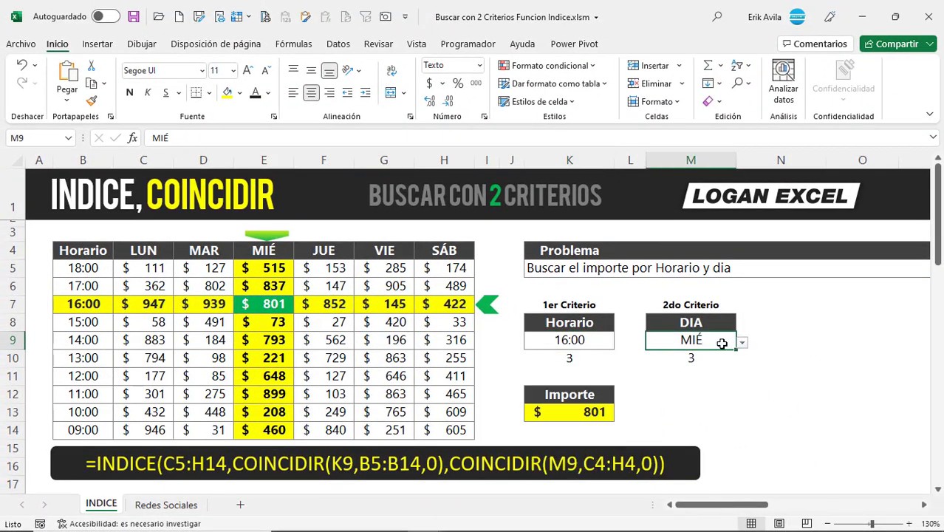
{"action": "left_click", "coordinate": [742, 344]}
{"action": "left_click", "coordinate": [583, 411]}
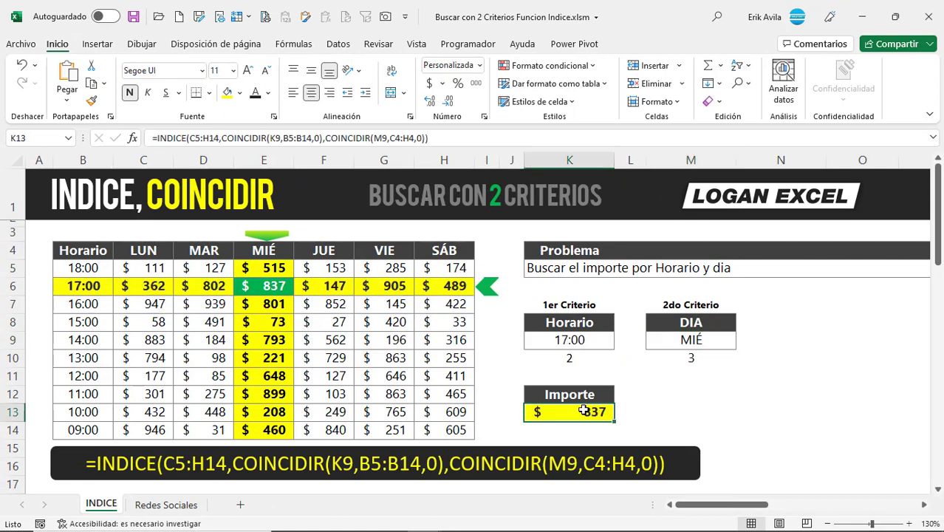
- Pick 15:00 as the Horario and review the INDICE formula in Importe
{"action": "left_click", "coordinate": [597, 339]}
{"action": "left_click", "coordinate": [621, 344]}
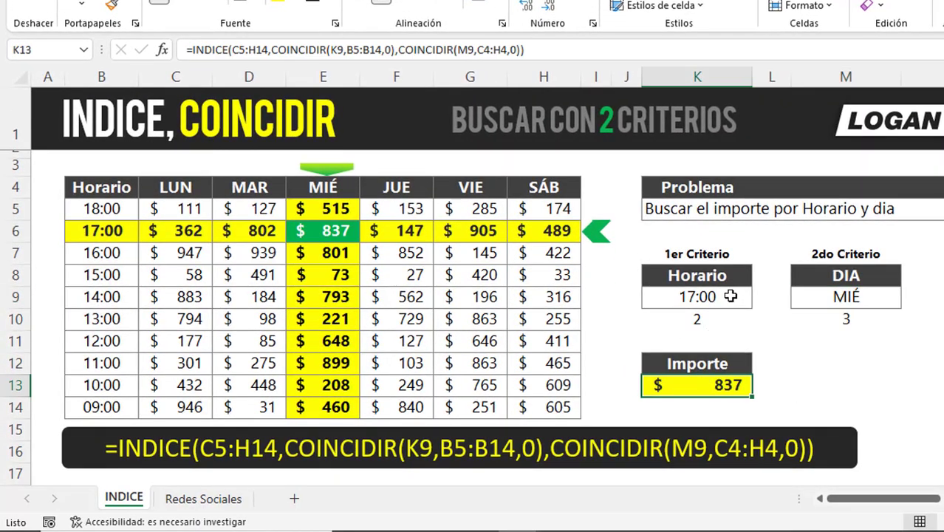
{"action": "left_click", "coordinate": [730, 295]}
{"action": "left_click", "coordinate": [759, 300]}
{"action": "left_click", "coordinate": [678, 365]}
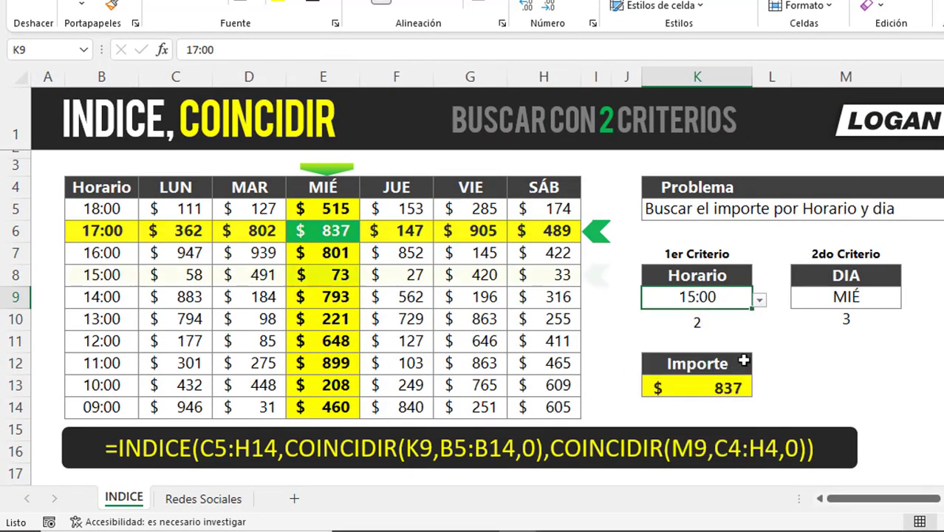
{"action": "left_click", "coordinate": [731, 385]}
{"action": "left_click", "coordinate": [727, 296]}
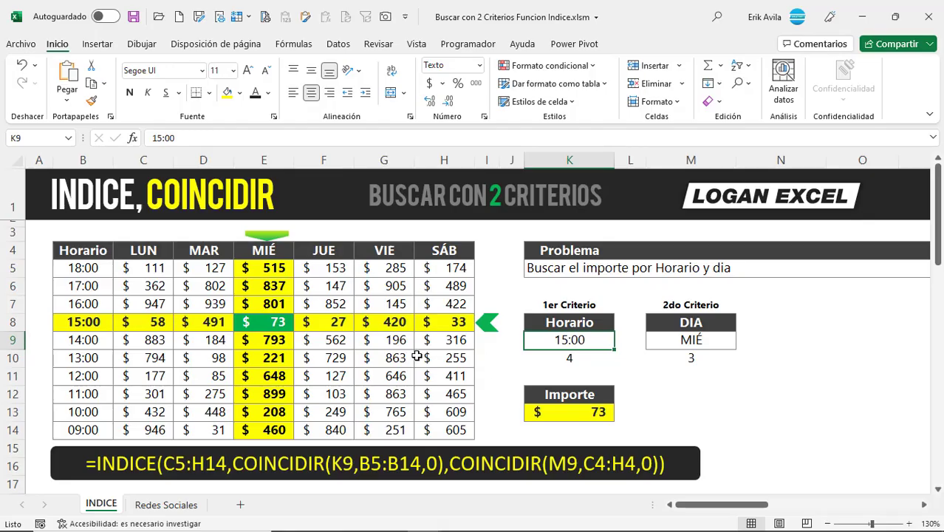
- Highlight the price table B4:H14, amount E8, times B5:B14 and day headers C4:H4
{"action": "left_click", "coordinate": [263, 340]}
{"action": "left_click", "coordinate": [203, 286]}
{"action": "left_click_drag", "start_coordinate": [82, 250], "coordinate": [205, 362]}
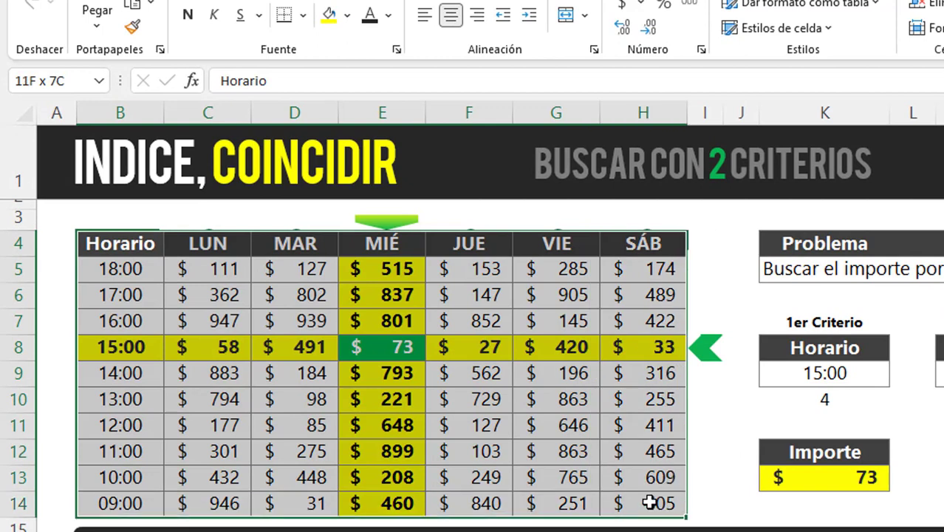
{"action": "left_click_drag", "start_coordinate": [294, 403], "coordinate": [644, 501]}
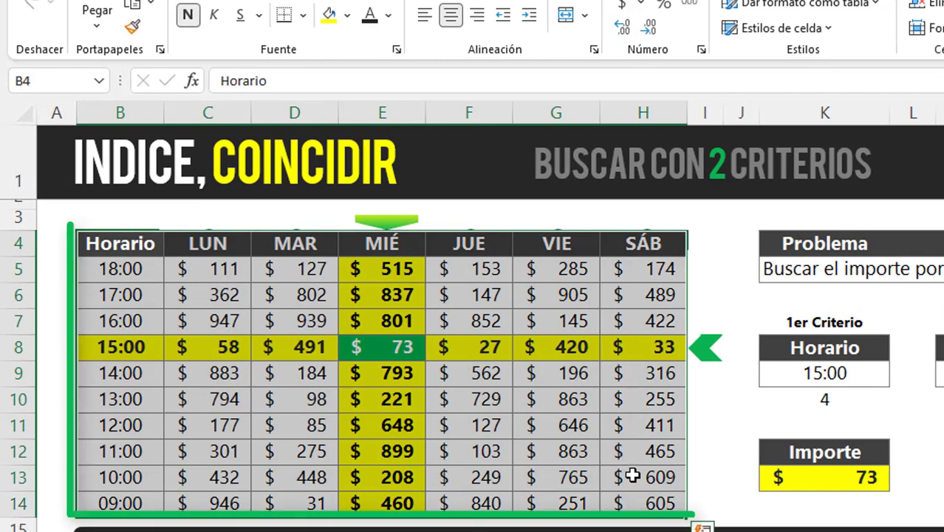
{"action": "left_click", "coordinate": [586, 400]}
{"action": "left_click", "coordinate": [382, 347]}
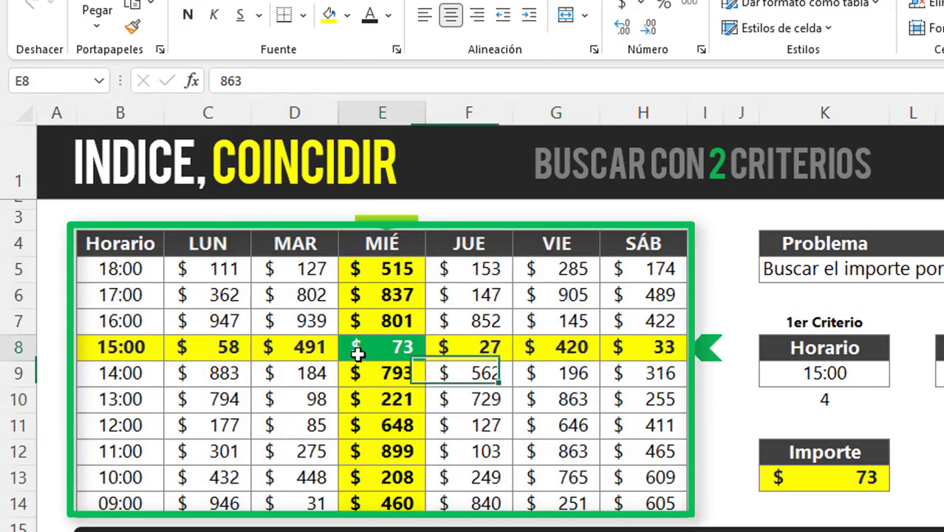
{"action": "left_click", "coordinate": [142, 260]}
{"action": "left_click_drag", "start_coordinate": [142, 260], "coordinate": [126, 502]}
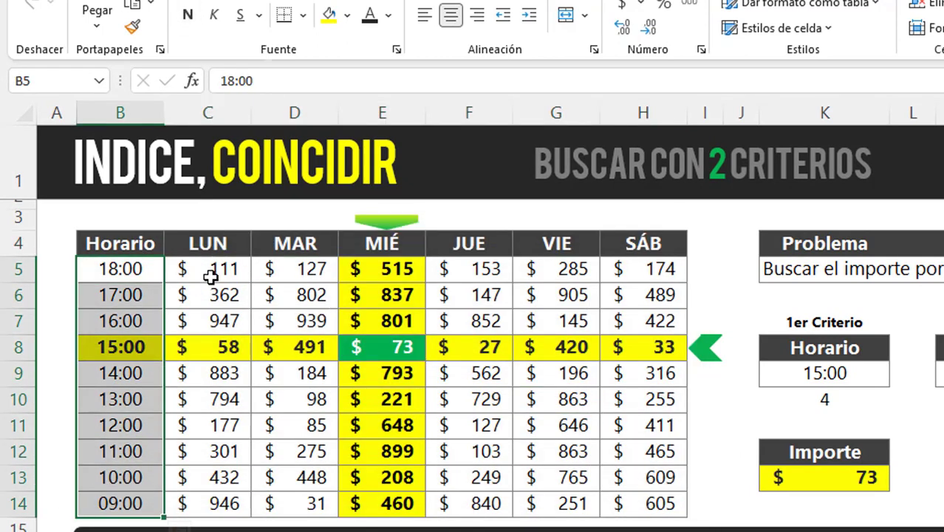
{"action": "left_click_drag", "start_coordinate": [205, 257], "coordinate": [654, 246]}
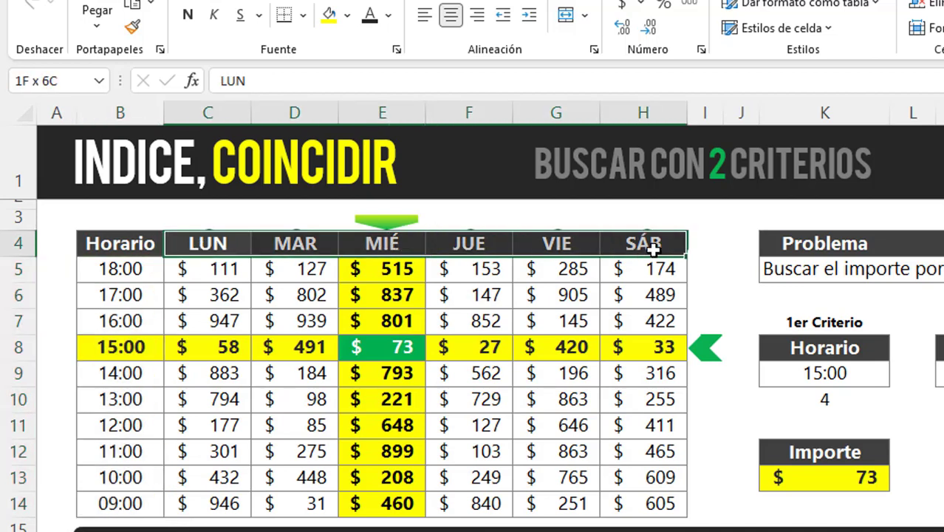
- Review the Importe formula against the matched amount 73 in E8
{"action": "left_click", "coordinate": [847, 477]}
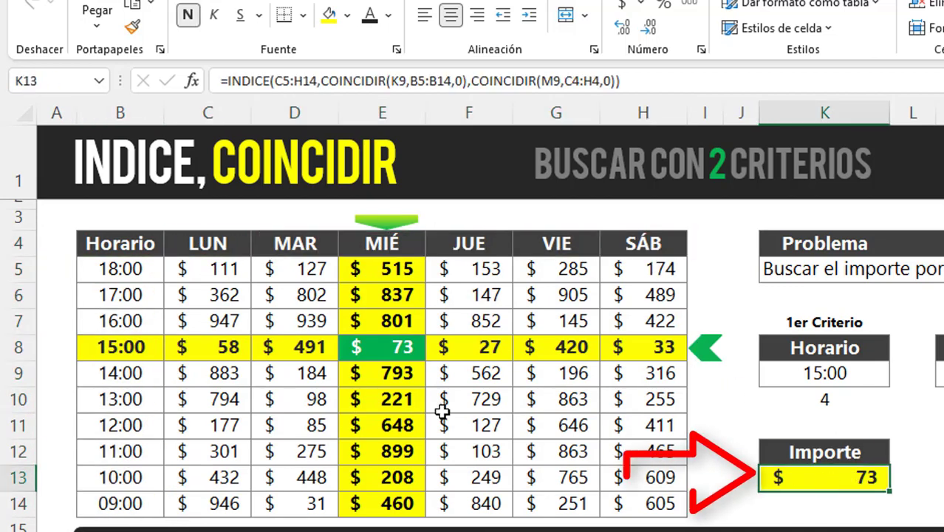
{"action": "left_click", "coordinate": [364, 348]}
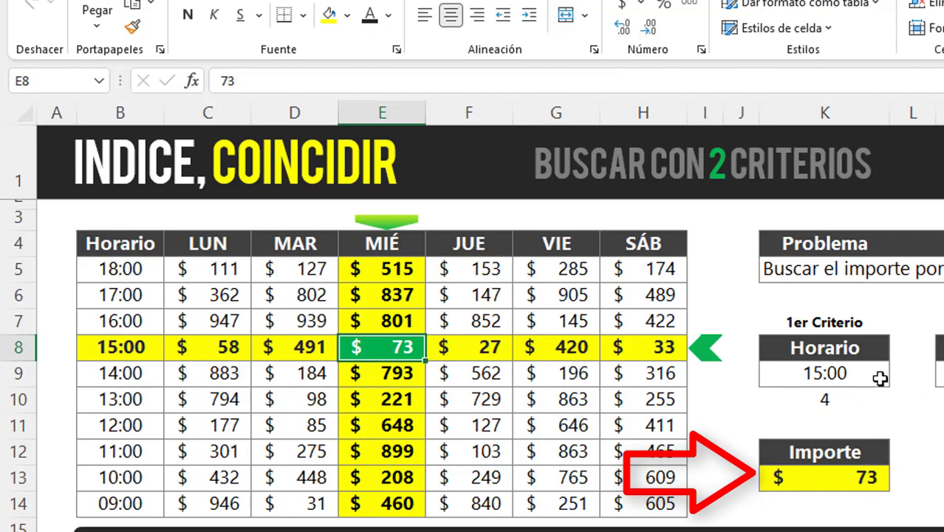
{"action": "left_click", "coordinate": [866, 374]}
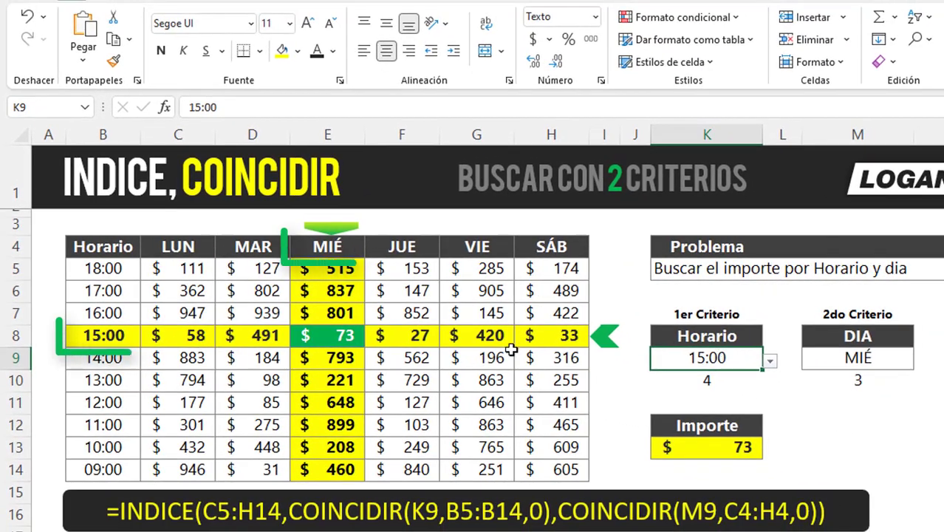
{"action": "left_click", "coordinate": [866, 357]}
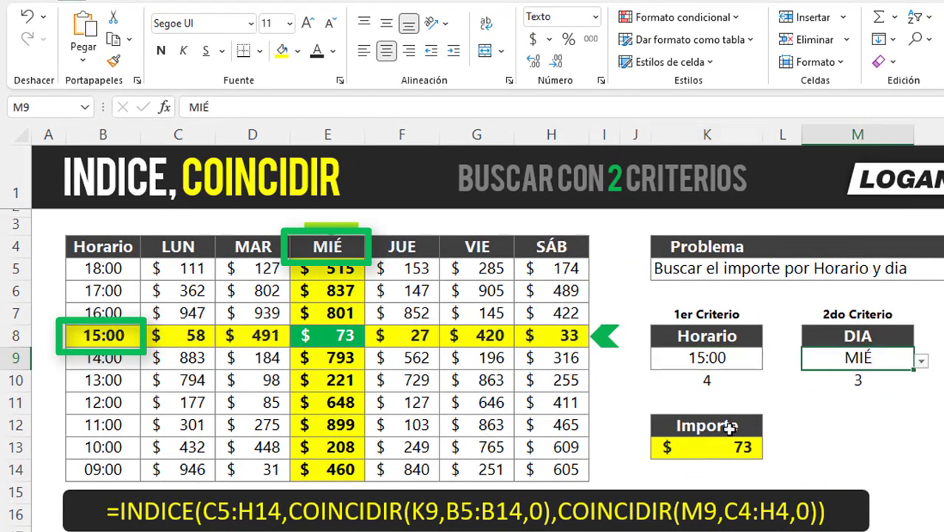
{"action": "left_click", "coordinate": [704, 446]}
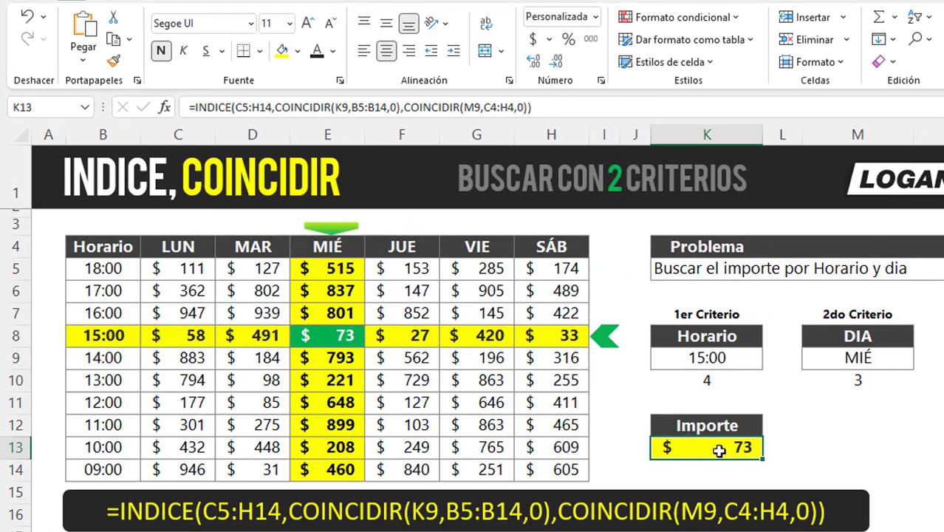
{"action": "left_click", "coordinate": [348, 337]}
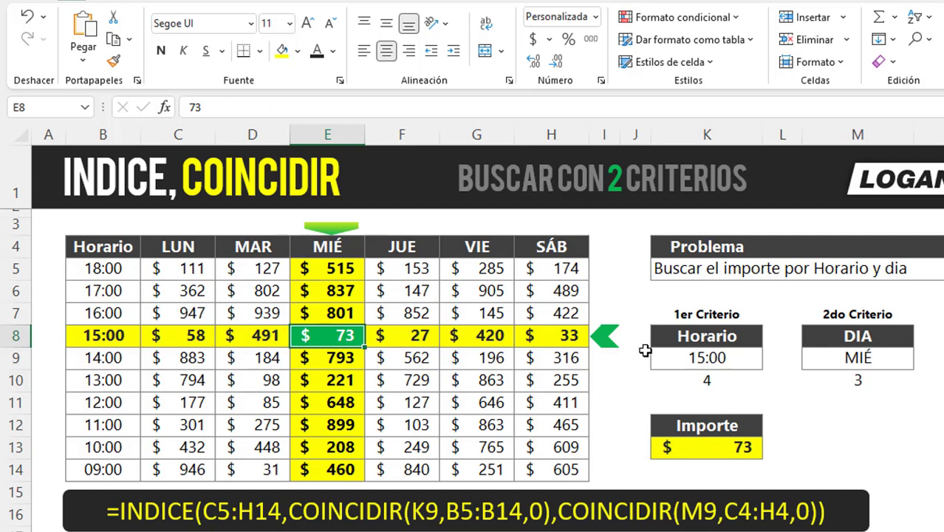
- Choose 13:00 as Horario in K9, then check the 221 result and formulas
{"action": "left_click", "coordinate": [715, 359]}
{"action": "left_click", "coordinate": [770, 361]}
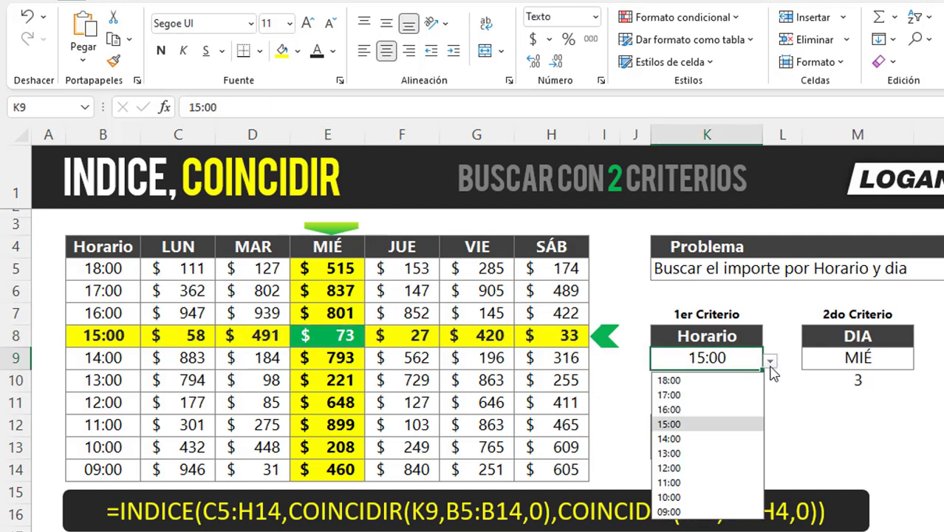
{"action": "left_click", "coordinate": [693, 453]}
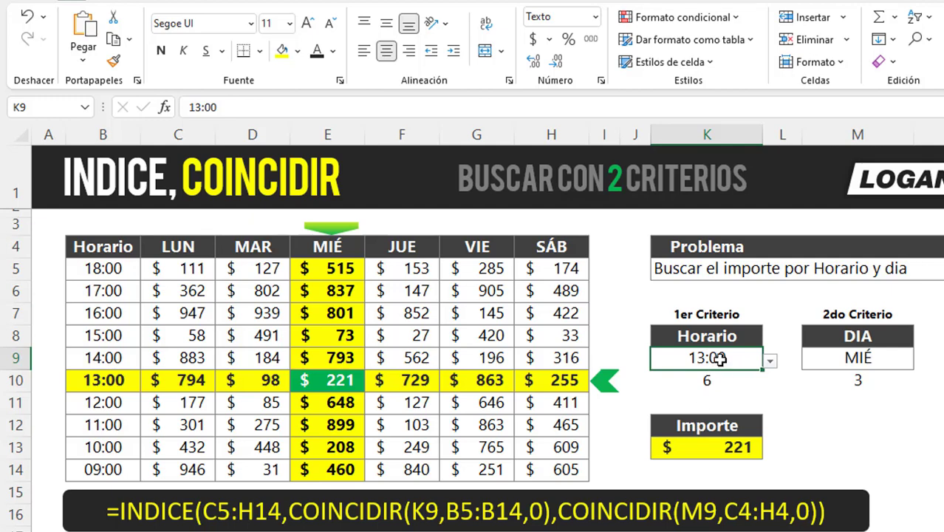
{"action": "left_click", "coordinate": [875, 359]}
{"action": "left_click", "coordinate": [354, 388]}
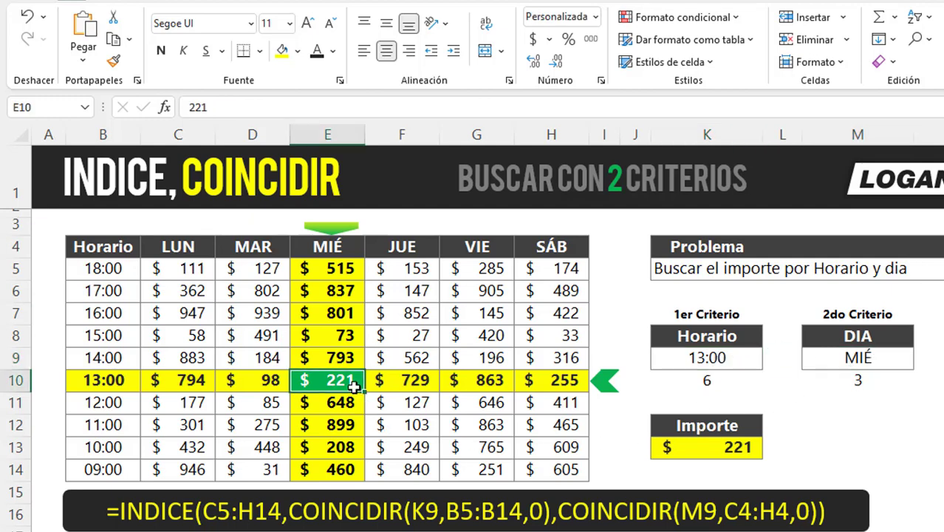
{"action": "left_click", "coordinate": [754, 453]}
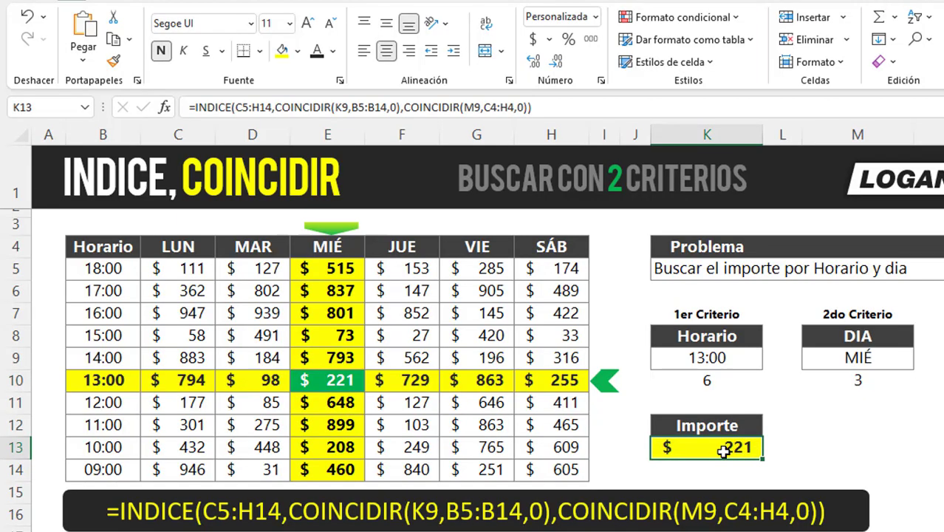
{"action": "left_click", "coordinate": [709, 375]}
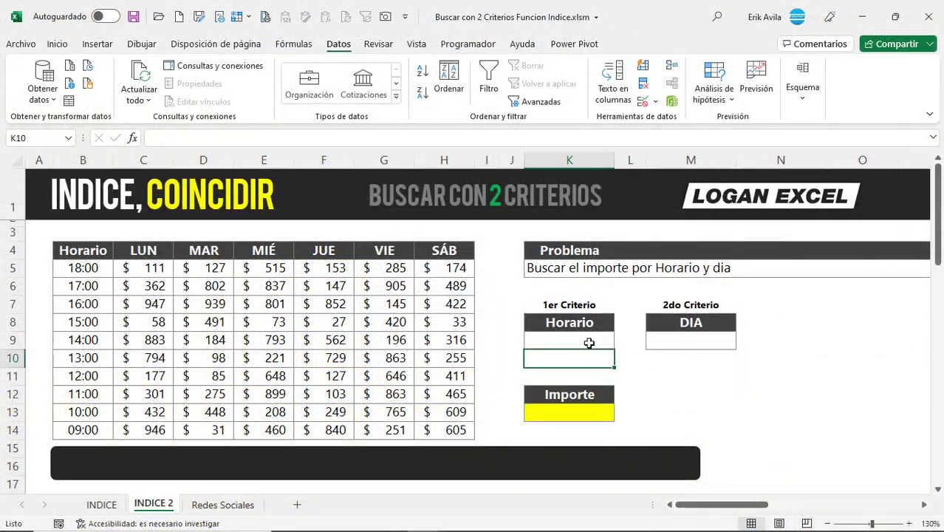
- Enter 16:00 as the Horario in K9 and mark the 16:00 row C7:H7
{"action": "left_click", "coordinate": [593, 344]}
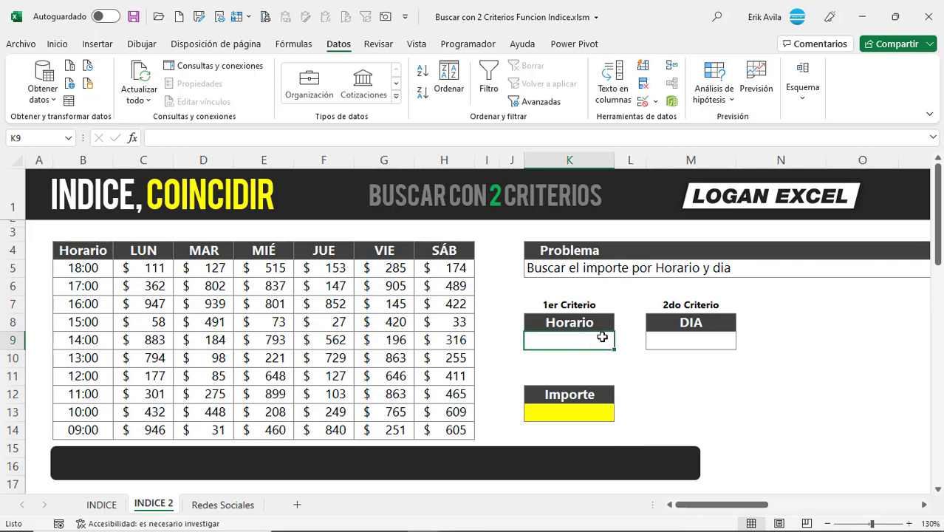
{"action": "key", "text": "Down"}
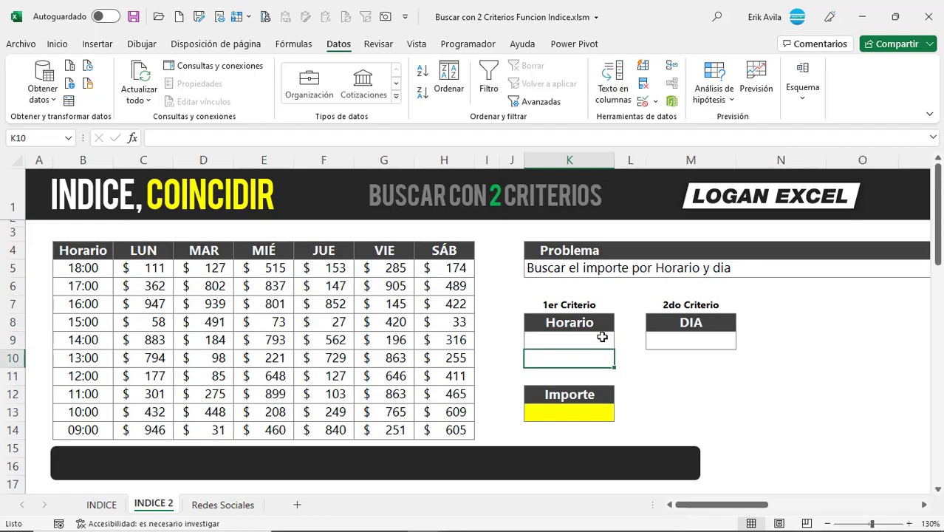
{"action": "key", "text": "Up"}
{"action": "key", "text": "Up"}
{"action": "key", "text": "Down"}
{"action": "key", "text": "Down"}
{"action": "key", "text": "Up"}
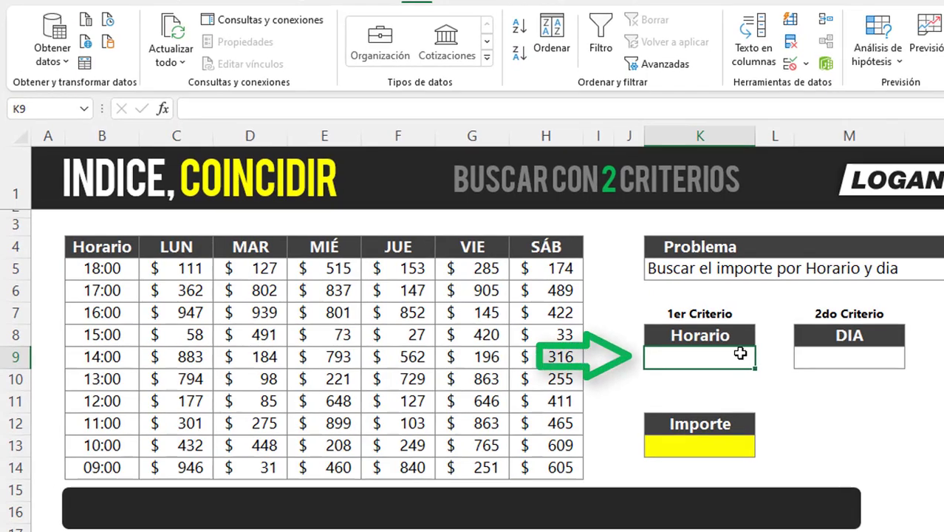
{"action": "type", "text": "16:00"}
{"action": "key", "text": "Return"}
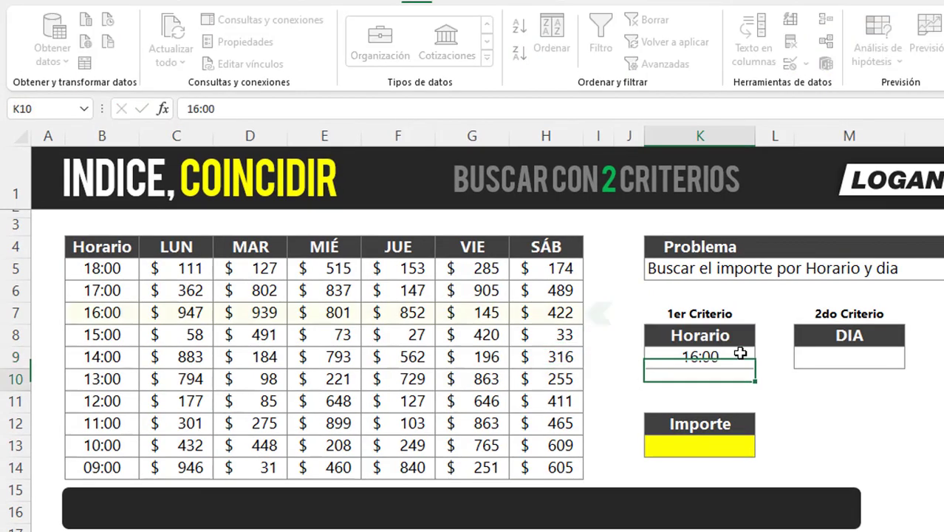
{"action": "left_click", "coordinate": [739, 354]}
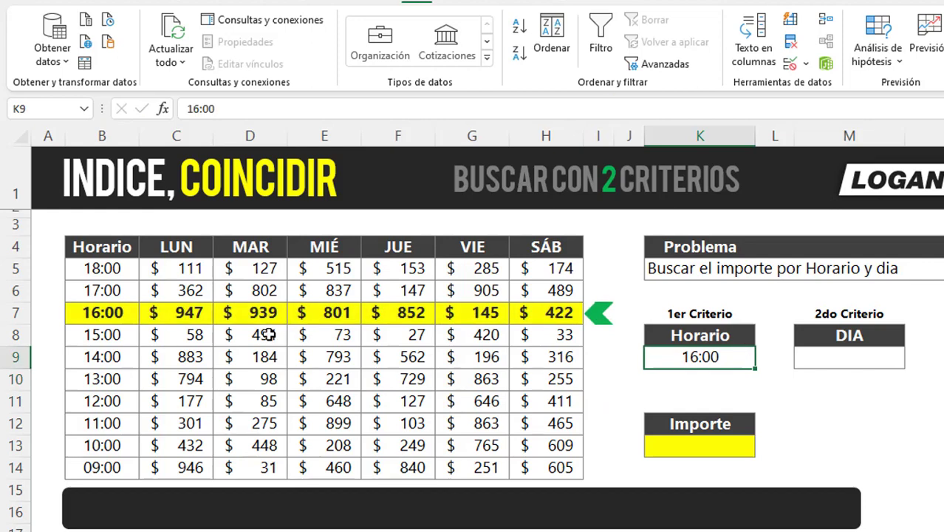
{"action": "left_click_drag", "start_coordinate": [189, 315], "coordinate": [533, 314]}
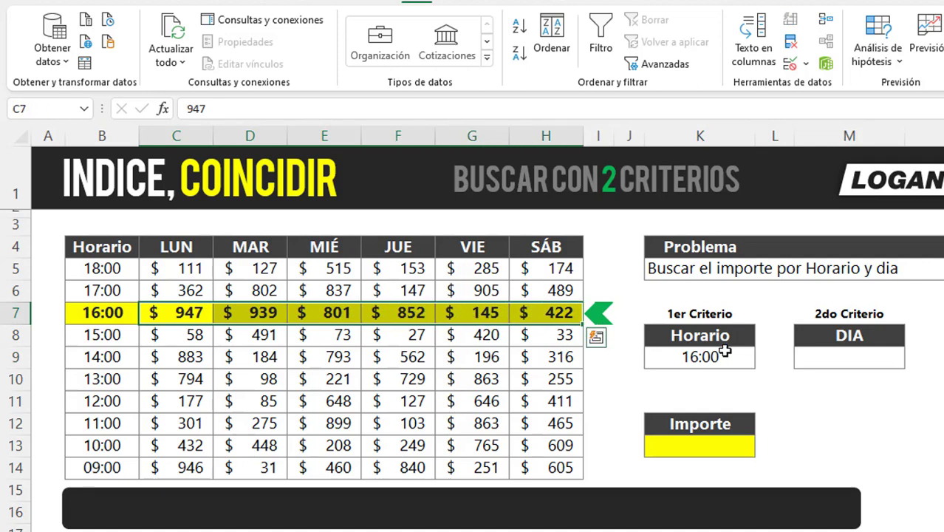
- Enter JUE as the DIA in M9
{"action": "left_click", "coordinate": [851, 354]}
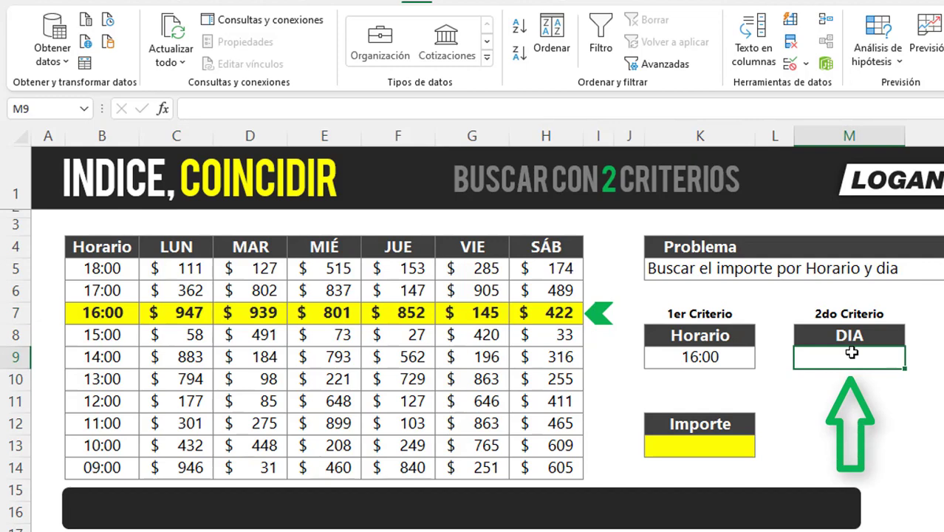
{"action": "type", "text": "JUE"}
{"action": "key", "text": "Return"}
{"action": "left_click", "coordinate": [852, 354]}
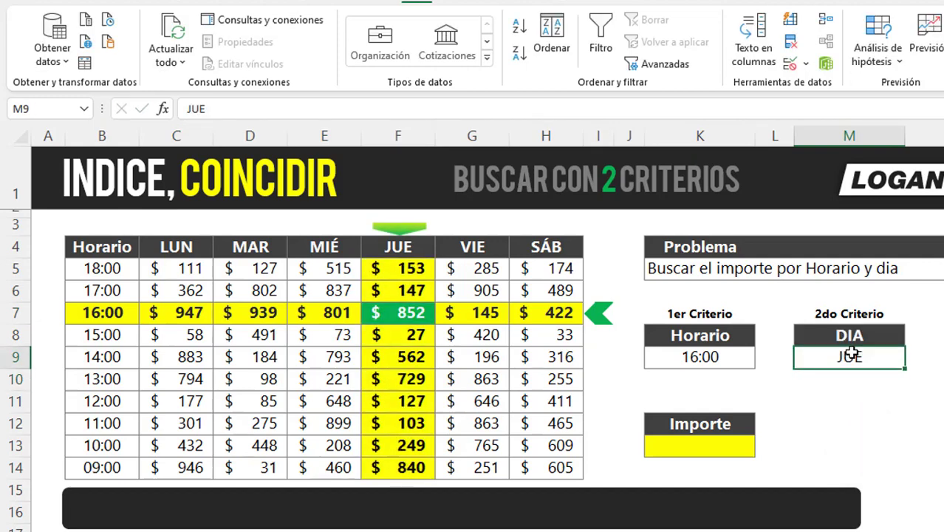
- Trace the 16:00 row and JUE column to their 852 intersection in F7
{"action": "left_click", "coordinate": [397, 312]}
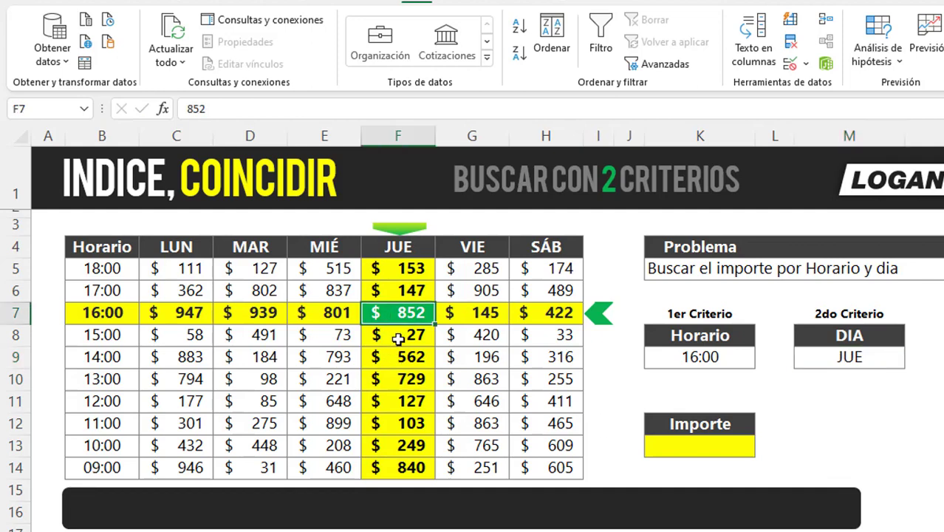
{"action": "left_click", "coordinate": [397, 337]}
{"action": "left_click", "coordinate": [398, 267]}
{"action": "left_click", "coordinate": [123, 313]}
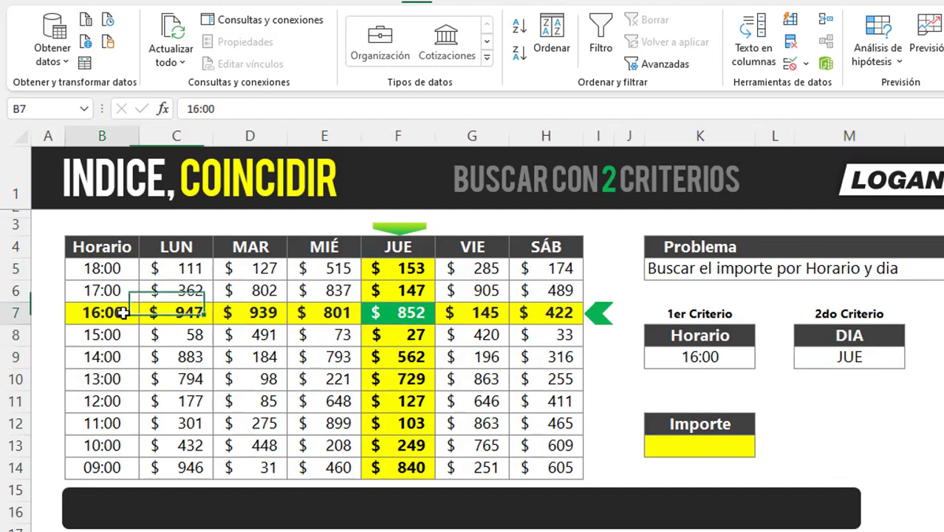
{"action": "left_click_drag", "start_coordinate": [123, 312], "coordinate": [399, 313]}
{"action": "left_click_drag", "start_coordinate": [414, 270], "coordinate": [410, 290]}
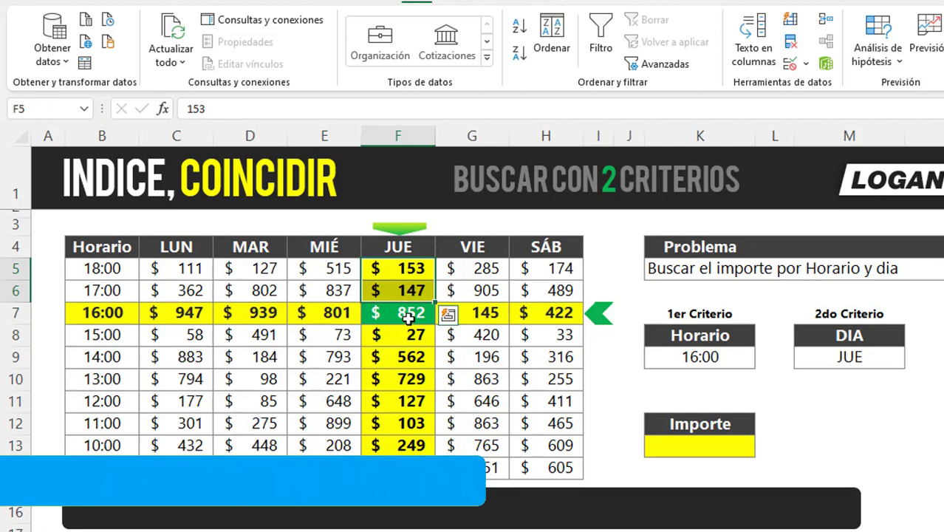
{"action": "left_click", "coordinate": [408, 316]}
{"action": "left_click", "coordinate": [698, 379]}
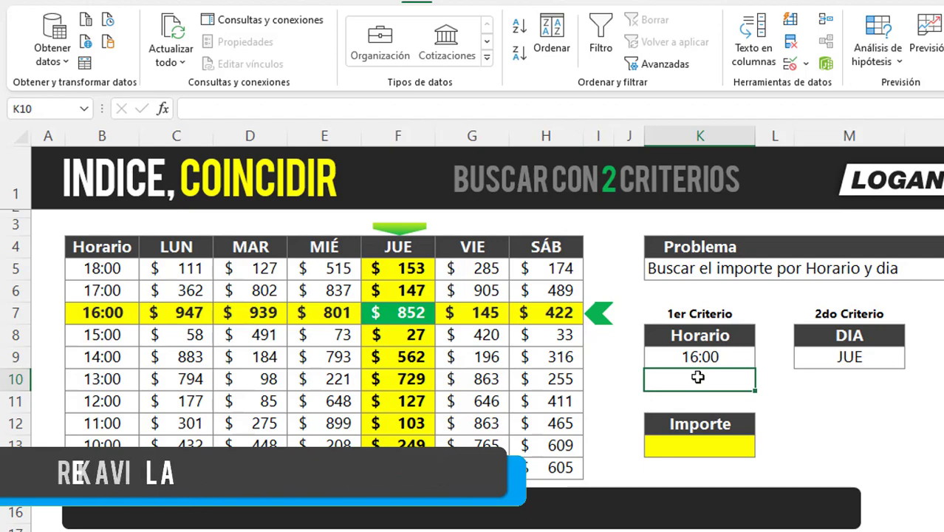
- Enter =COINCIDIR(K9,B5:B14,0) in K10, returning 3 for 16:00
{"action": "type", "text": "="}
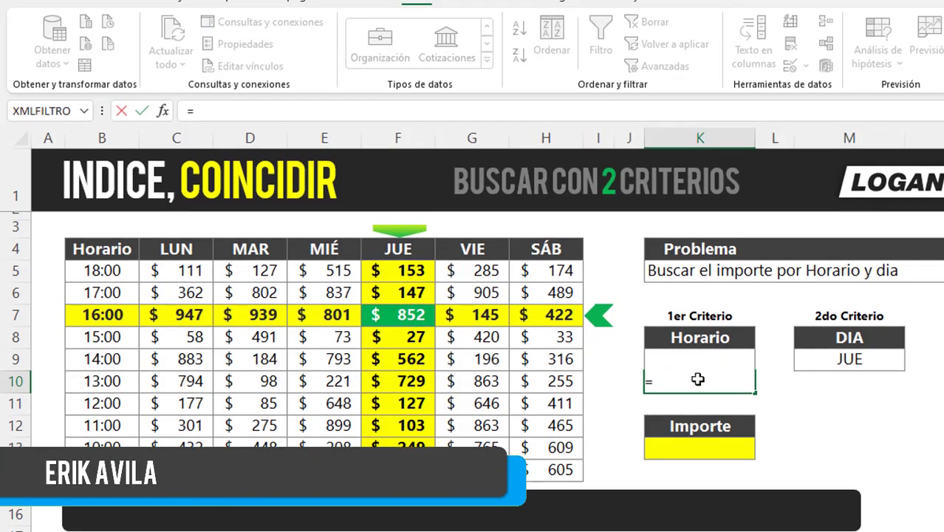
{"action": "type", "text": "CO"}
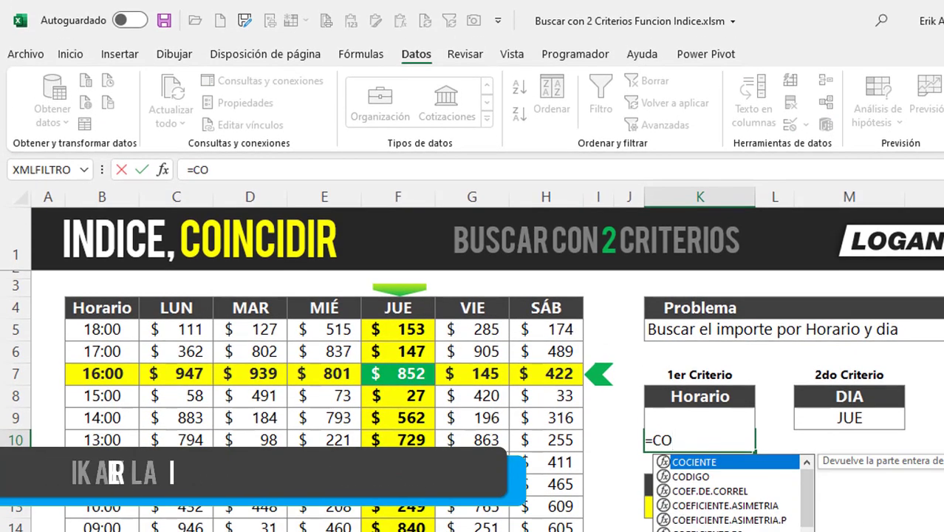
{"action": "type", "text": "INCIDIR("}
{"action": "left_click", "coordinate": [160, 170]}
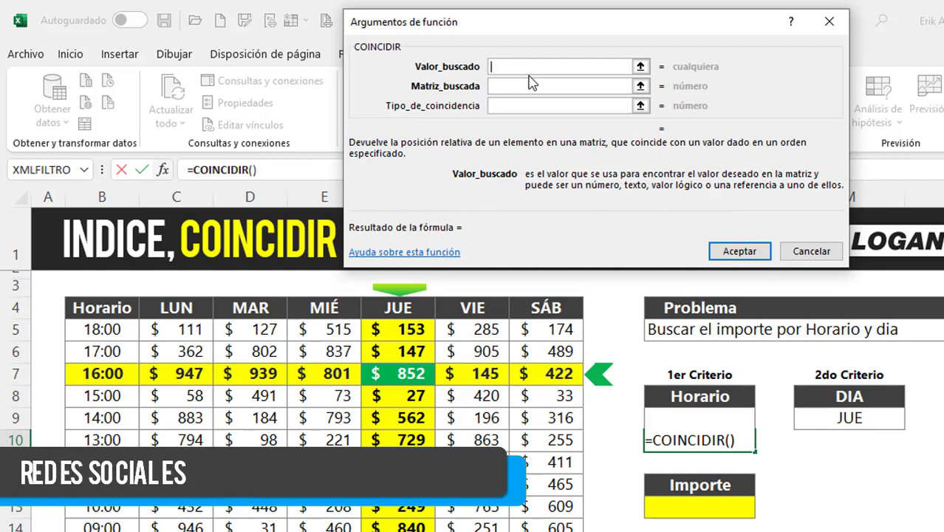
{"action": "left_click", "coordinate": [647, 419]}
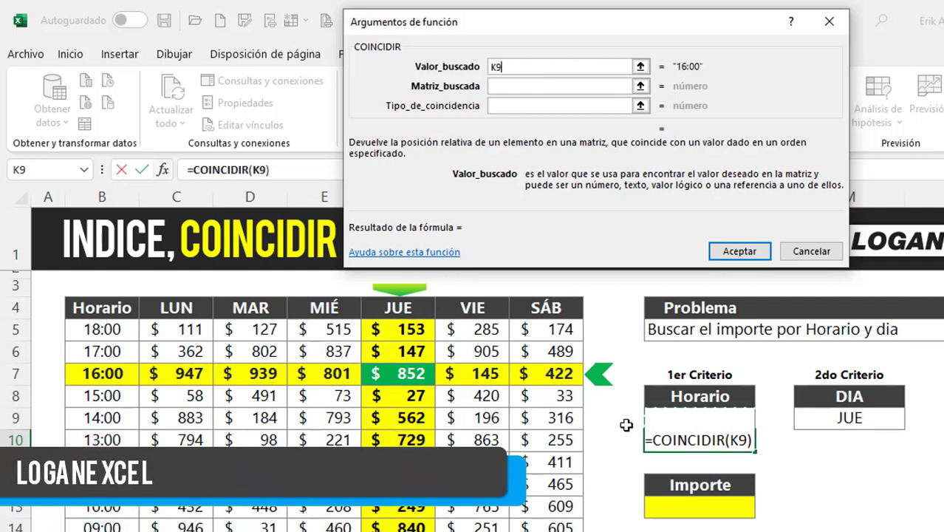
{"action": "key", "text": "Tab"}
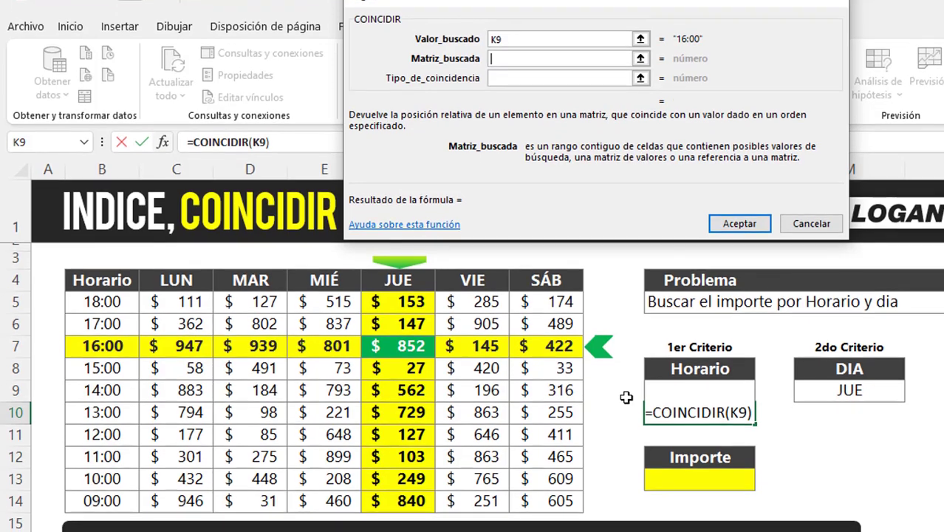
{"action": "left_click_drag", "start_coordinate": [116, 309], "coordinate": [111, 495]}
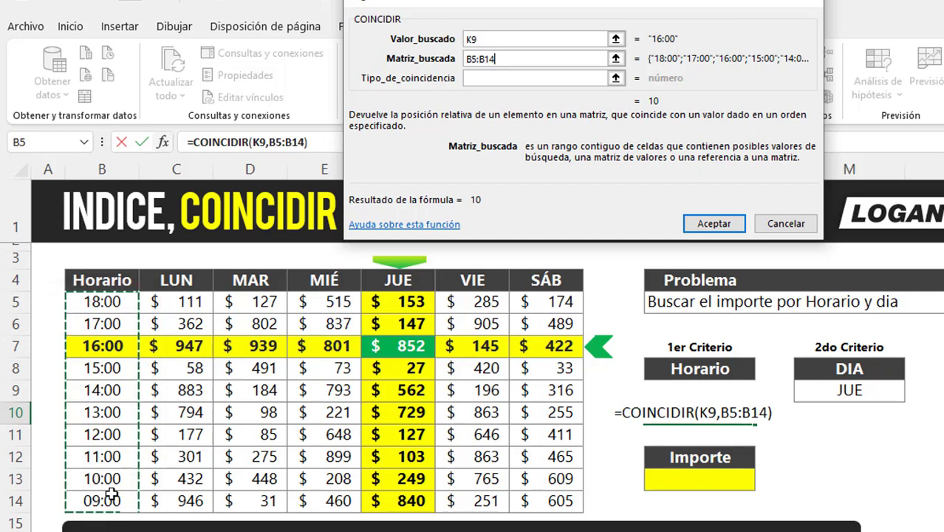
{"action": "key", "text": "Tab"}
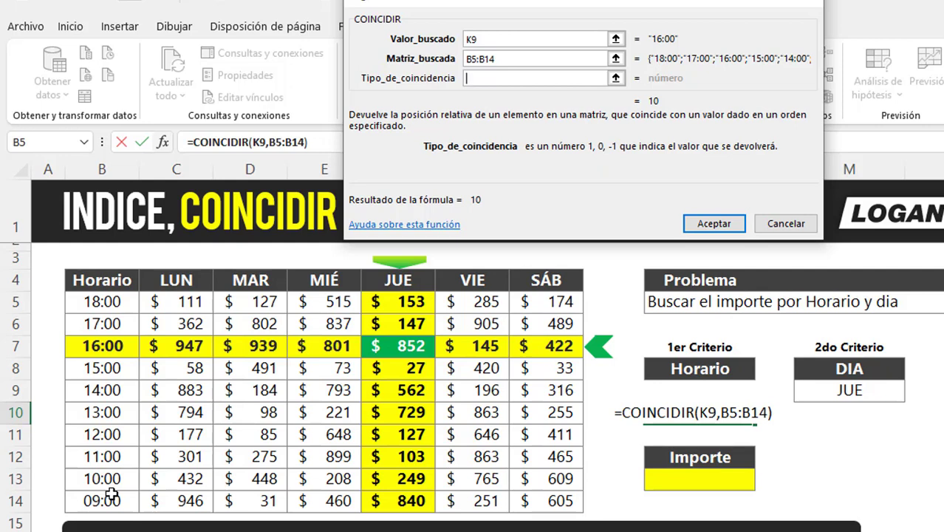
{"action": "type", "text": "0"}
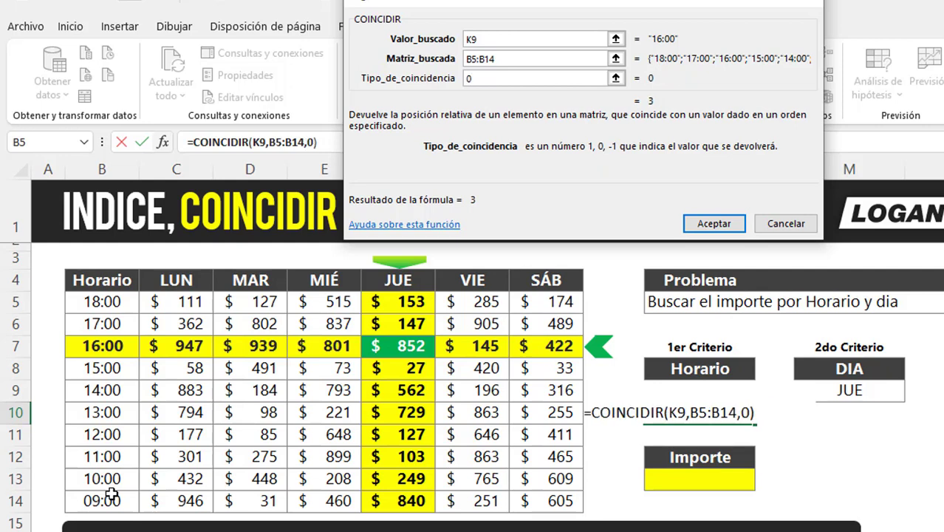
{"action": "left_click", "coordinate": [720, 223]}
{"action": "left_click", "coordinate": [791, 430]}
{"action": "left_click", "coordinate": [738, 418]}
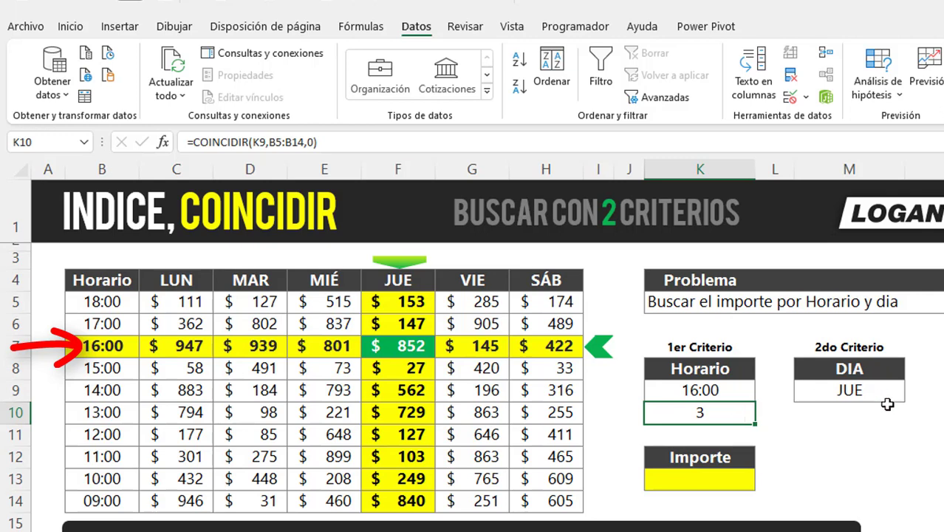
{"action": "left_click", "coordinate": [877, 410]}
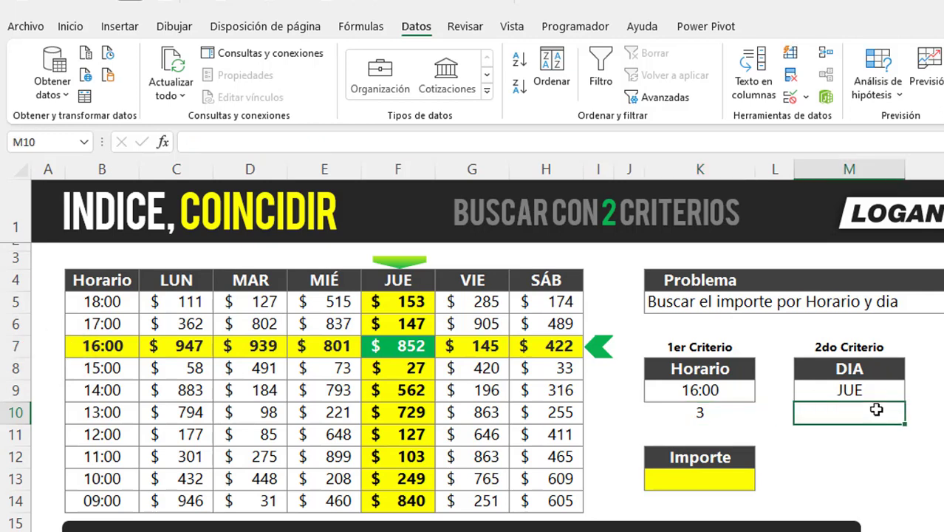
- Enter =COINCIDIR(M9,C4:H4,0) in M10, returning 4 for JUE
{"action": "type", "text": "=COJ"}
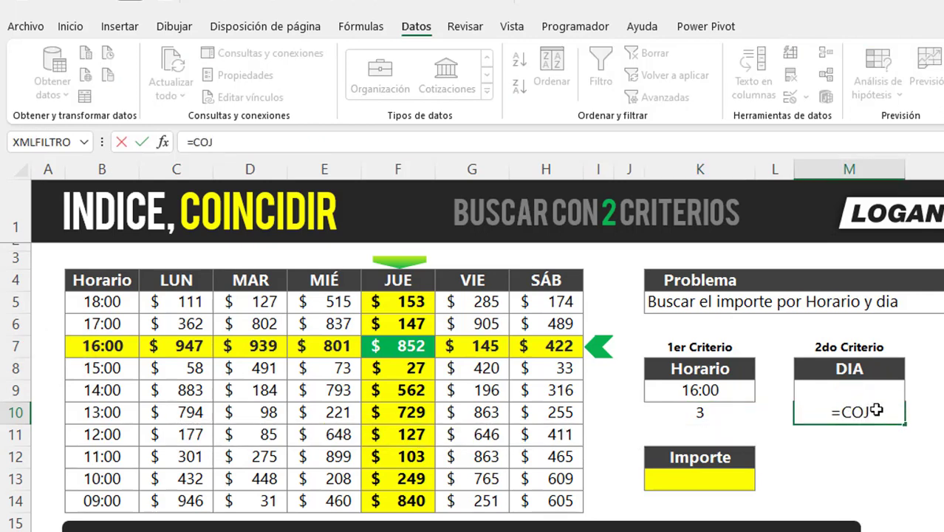
{"action": "key", "text": "BackSpace"}
{"action": "type", "text": "I"}
{"action": "key", "text": "Tab"}
{"action": "key", "text": "ctrl+a"}
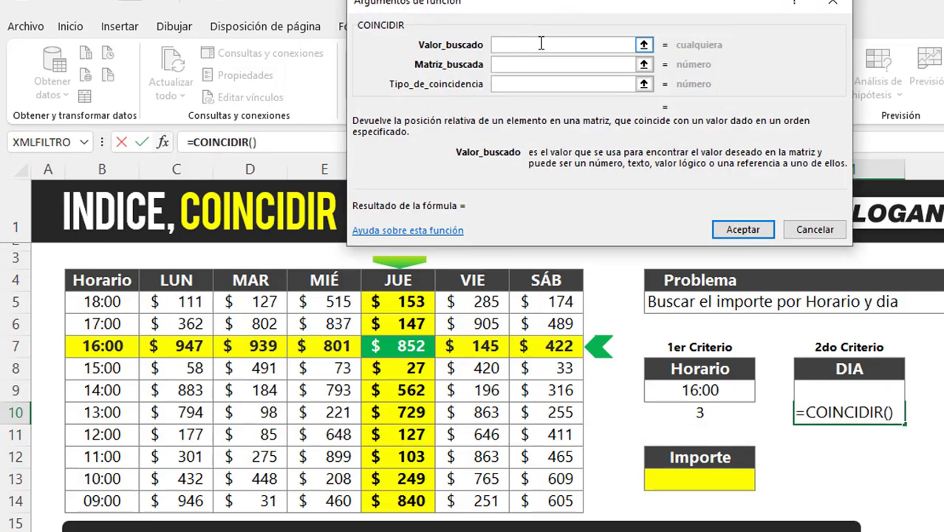
{"action": "left_click", "coordinate": [782, 340]}
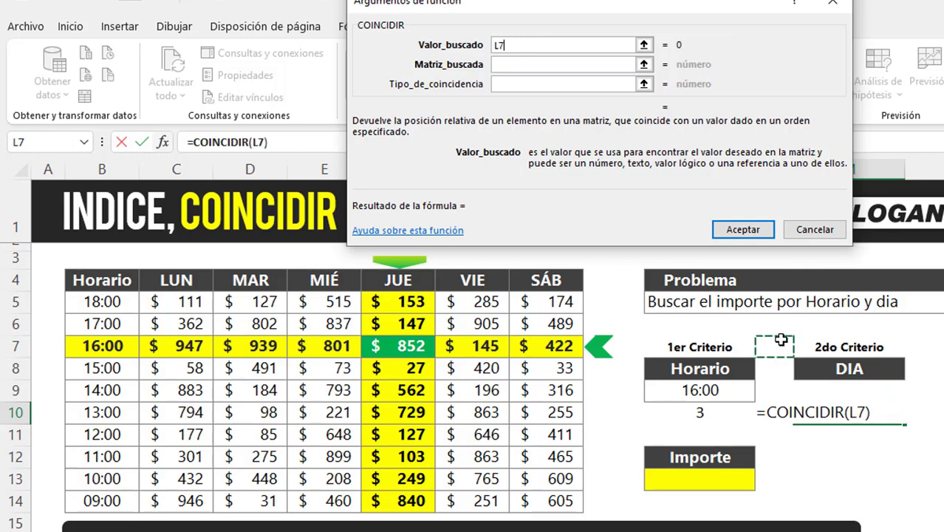
{"action": "key", "text": "Down"}
{"action": "key", "text": "Down"}
{"action": "key", "text": "Right"}
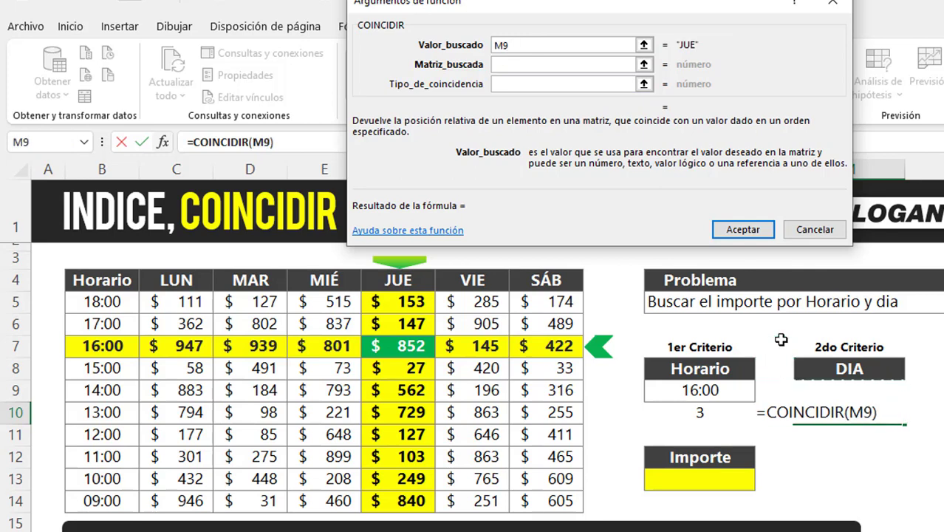
{"action": "left_click", "coordinate": [547, 65]}
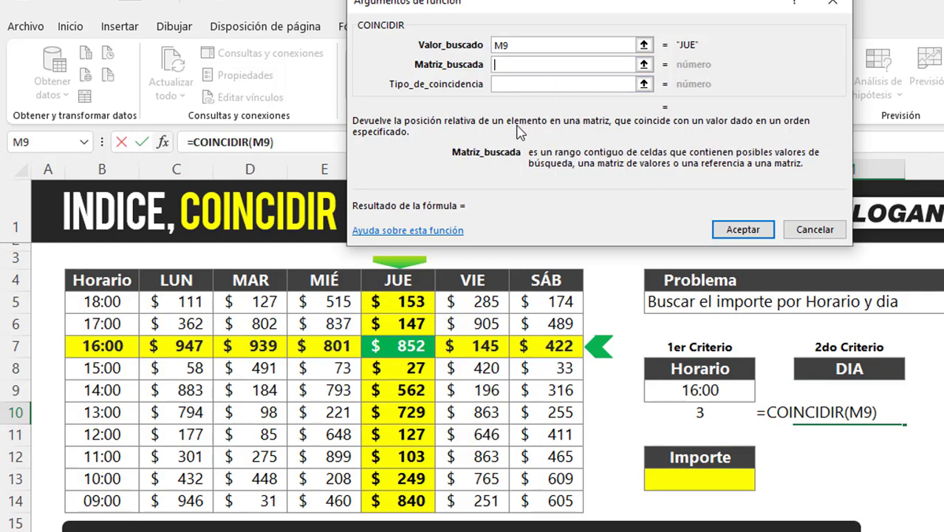
{"action": "left_click_drag", "start_coordinate": [169, 280], "coordinate": [531, 286]}
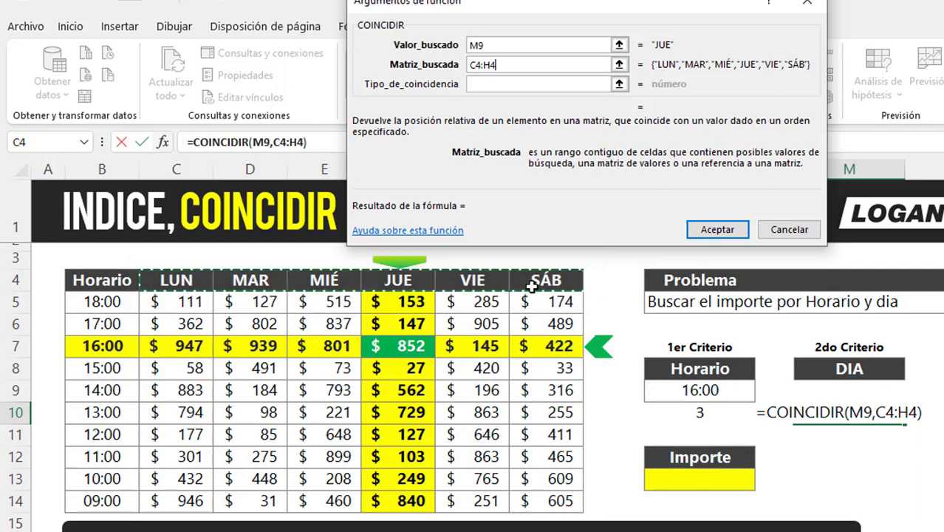
{"action": "key", "text": "Tab"}
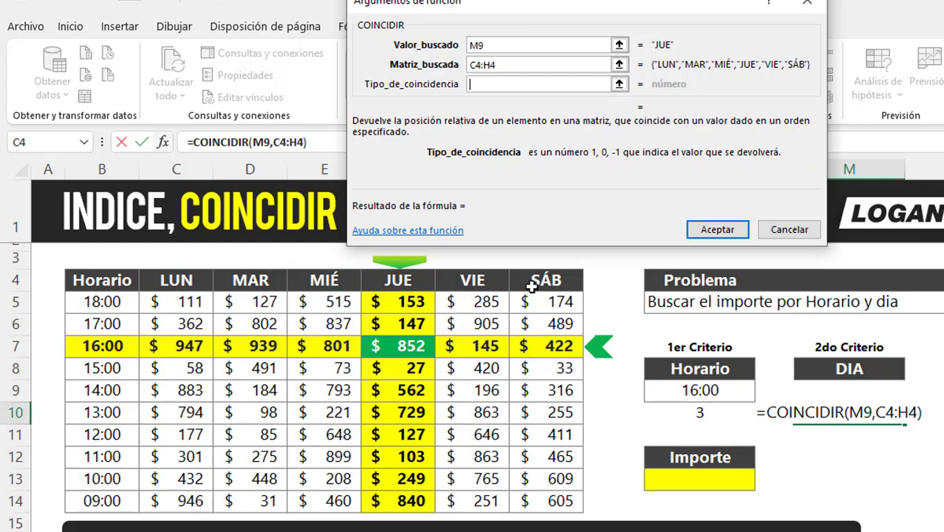
{"action": "type", "text": ",0"}
{"action": "left_click", "coordinate": [720, 232]}
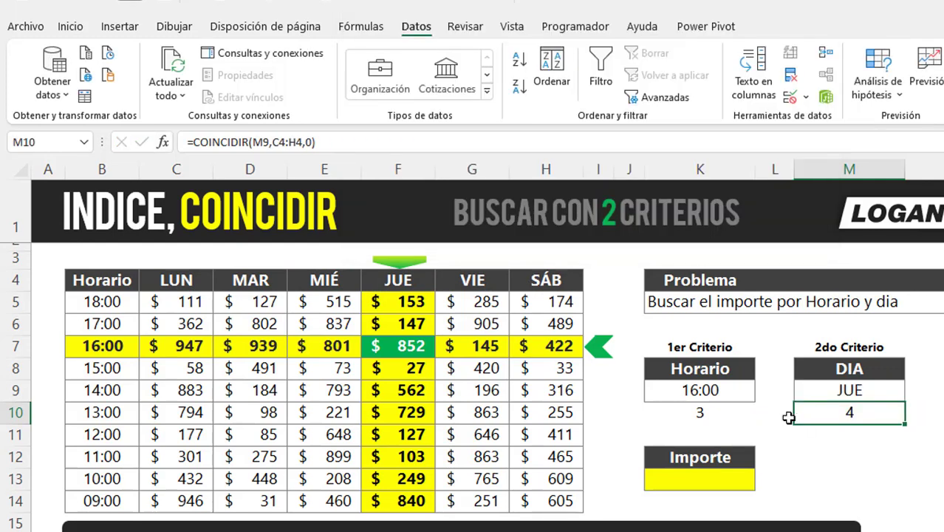
{"action": "left_click", "coordinate": [735, 418]}
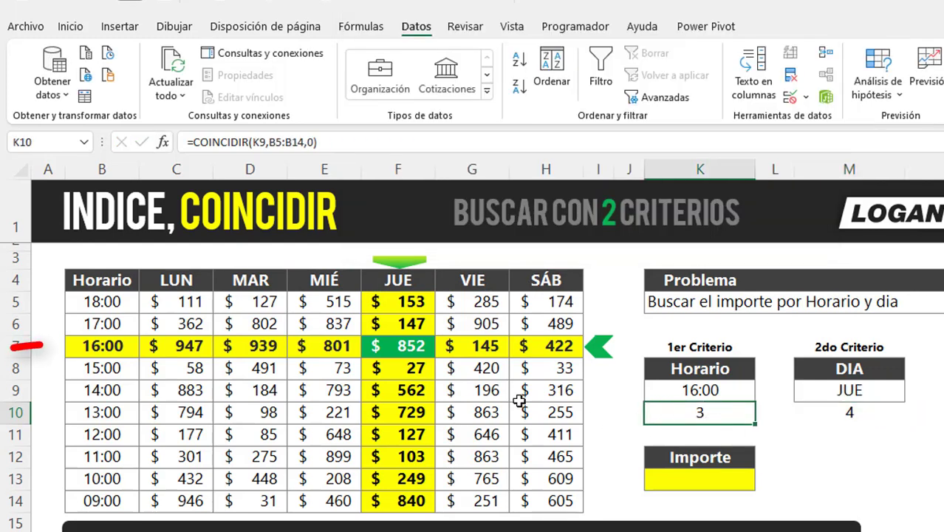
{"action": "left_click", "coordinate": [120, 300]}
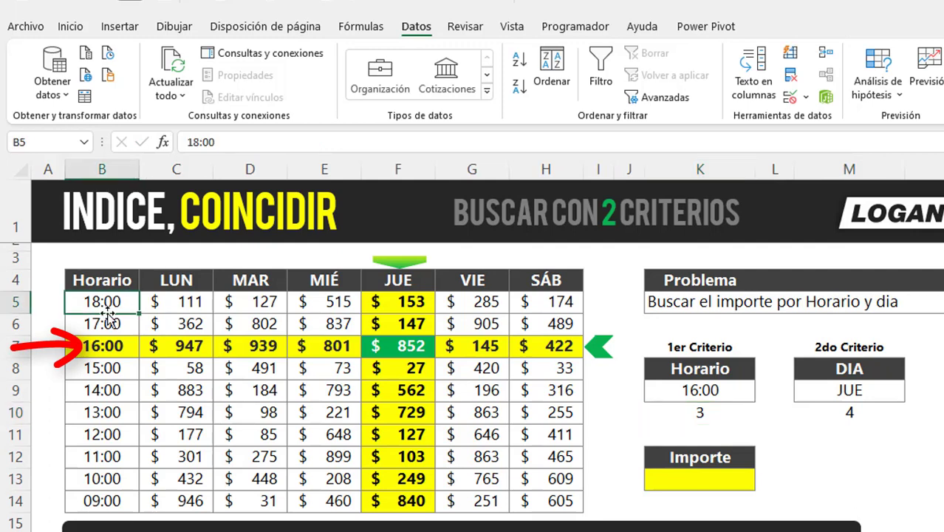
{"action": "left_click", "coordinate": [105, 324]}
{"action": "left_click", "coordinate": [112, 341]}
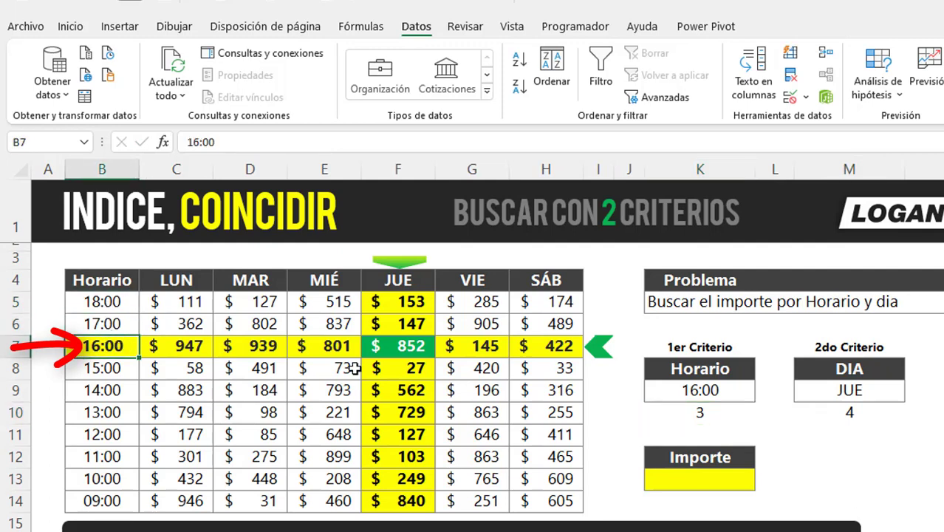
{"action": "left_click", "coordinate": [845, 413]}
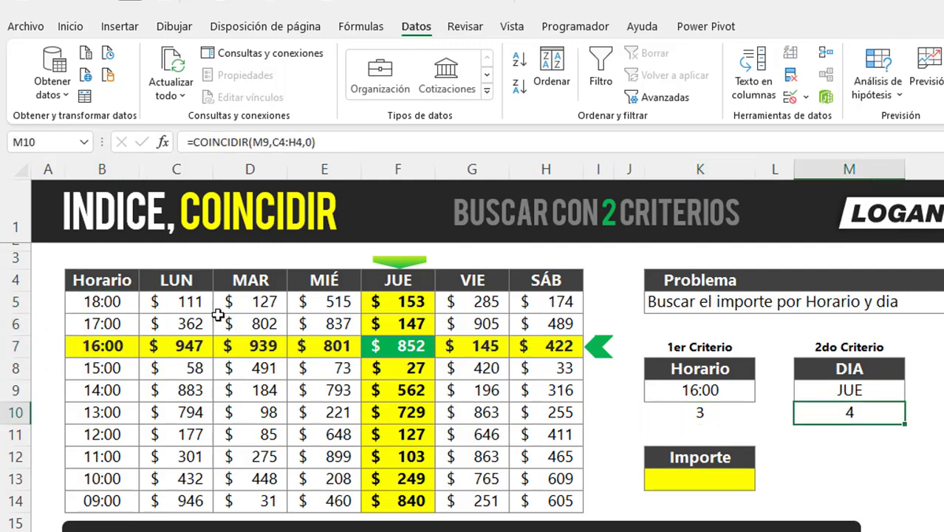
{"action": "left_click", "coordinate": [183, 282]}
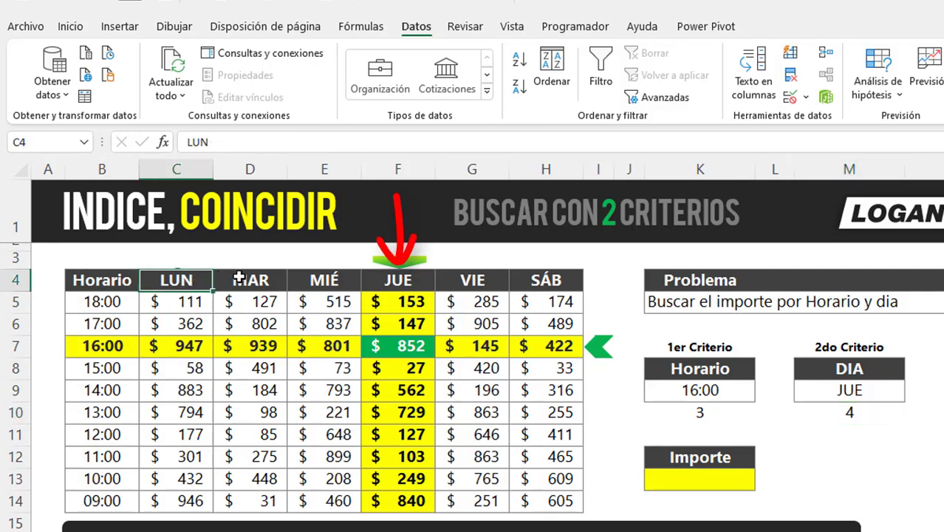
{"action": "left_click", "coordinate": [246, 279]}
{"action": "left_click", "coordinate": [312, 279]}
{"action": "left_click", "coordinate": [396, 287]}
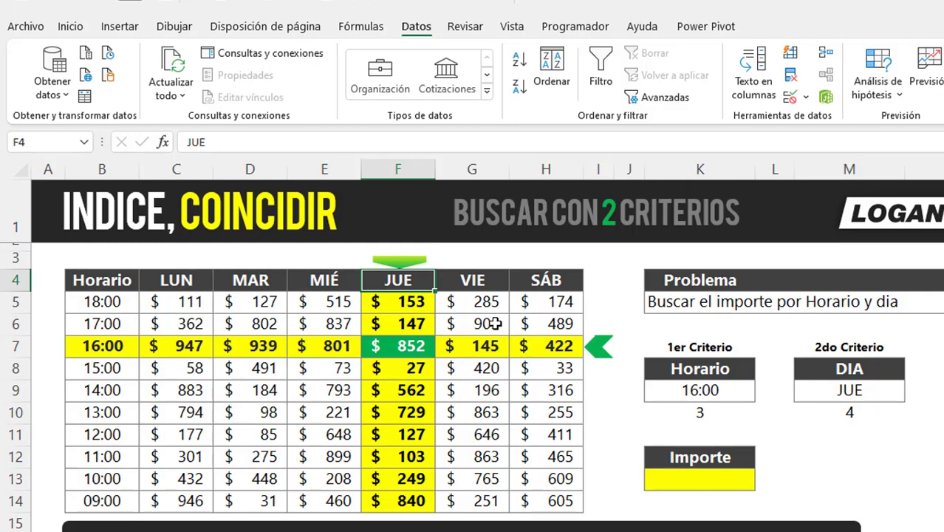
{"action": "left_click", "coordinate": [677, 477]}
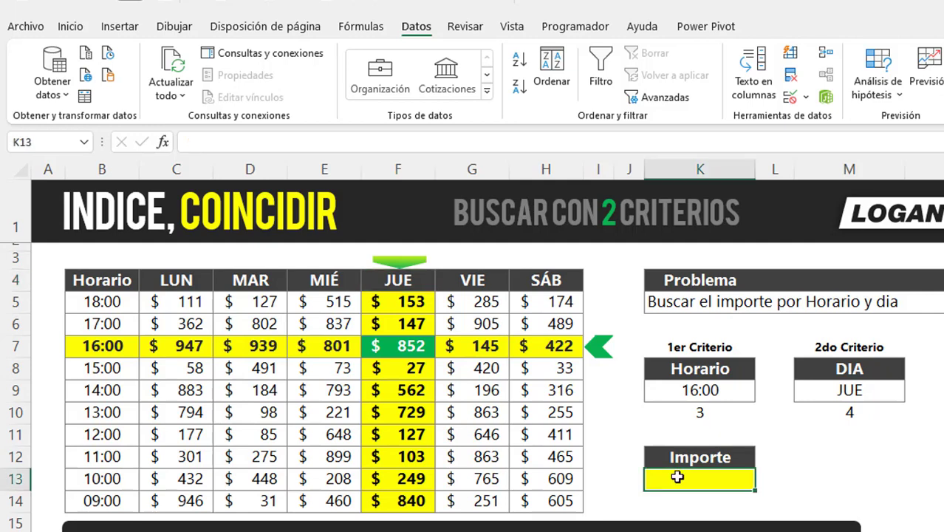
- Enter =INDICE(C5:H14,3,4) in K13 using the array form, returning $852
{"action": "type", "text": "="}
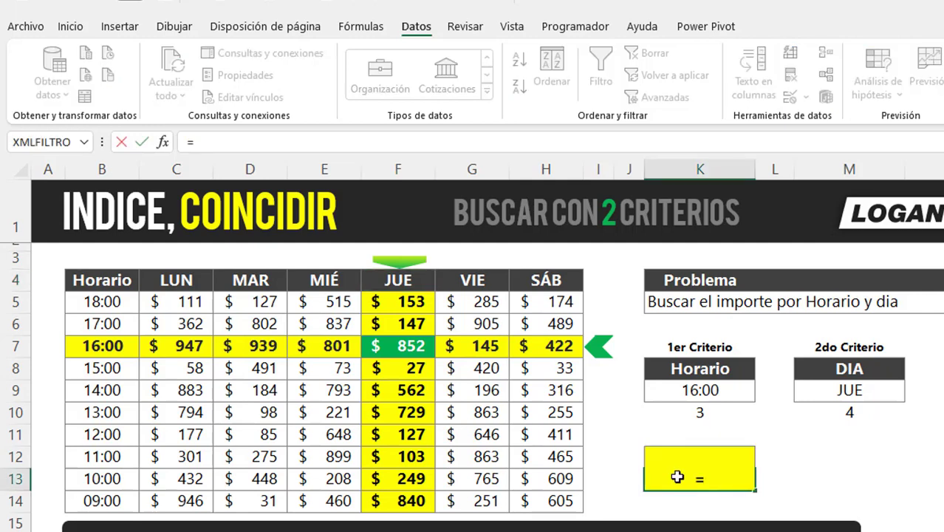
{"action": "type", "text": "IN"}
{"action": "key", "text": "Tab"}
{"action": "key", "text": "ctrl+a"}
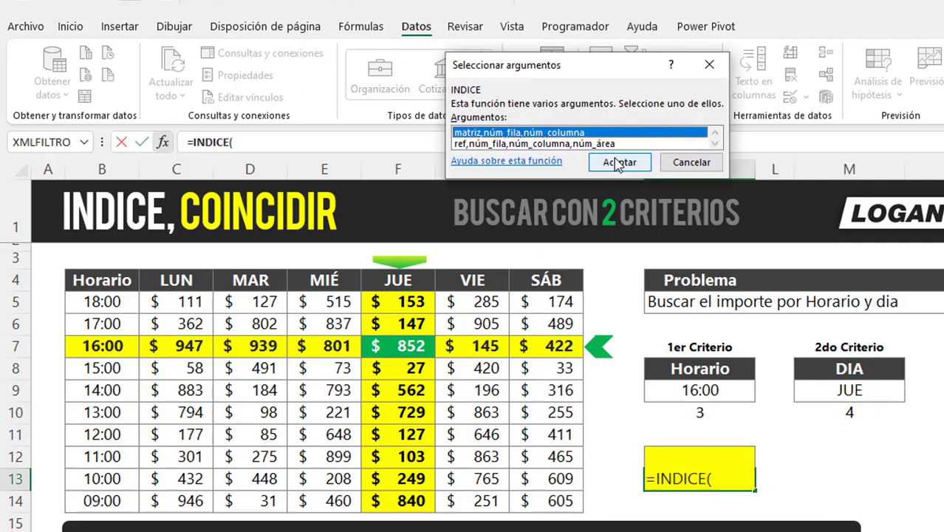
{"action": "left_click", "coordinate": [620, 162]}
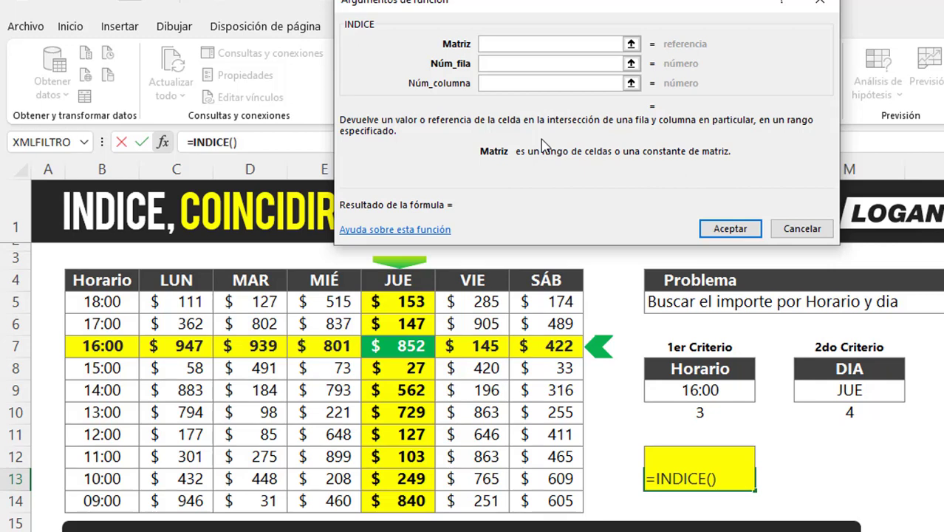
{"action": "left_click", "coordinate": [200, 302]}
{"action": "left_click_drag", "start_coordinate": [201, 301], "coordinate": [551, 515]}
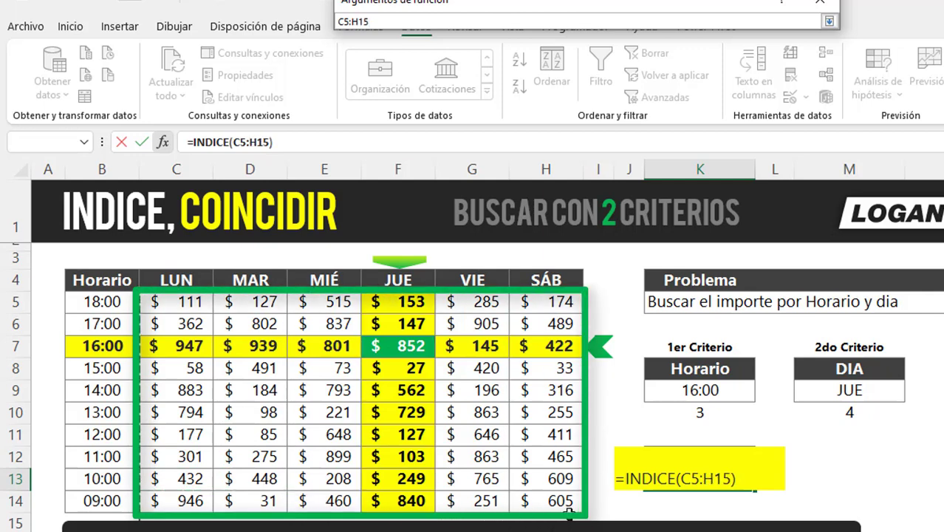
{"action": "left_click_drag", "start_coordinate": [550, 515], "coordinate": [565, 504]}
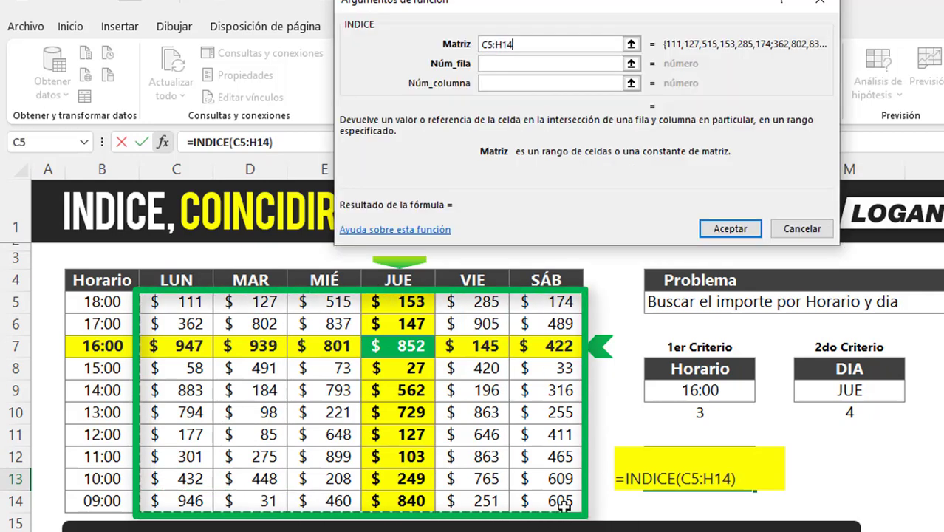
{"action": "key", "text": "Tab"}
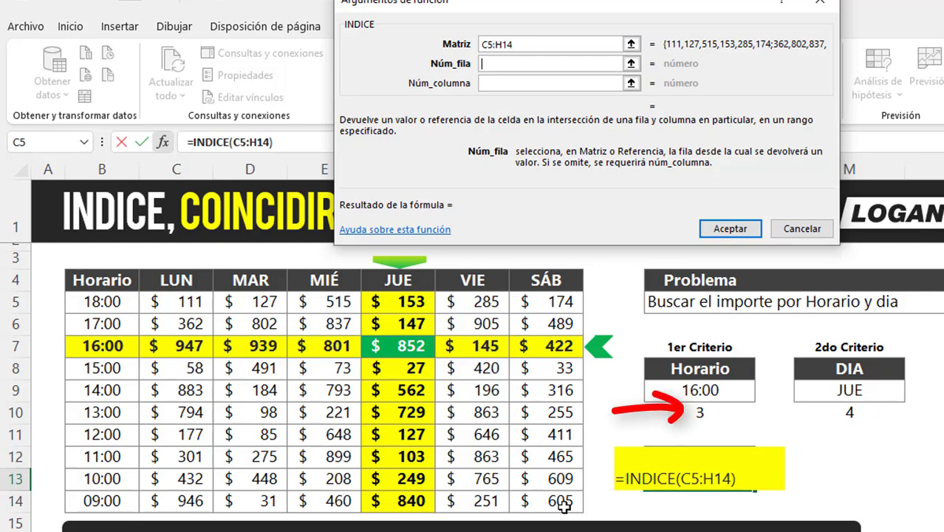
{"action": "type", "text": "3"}
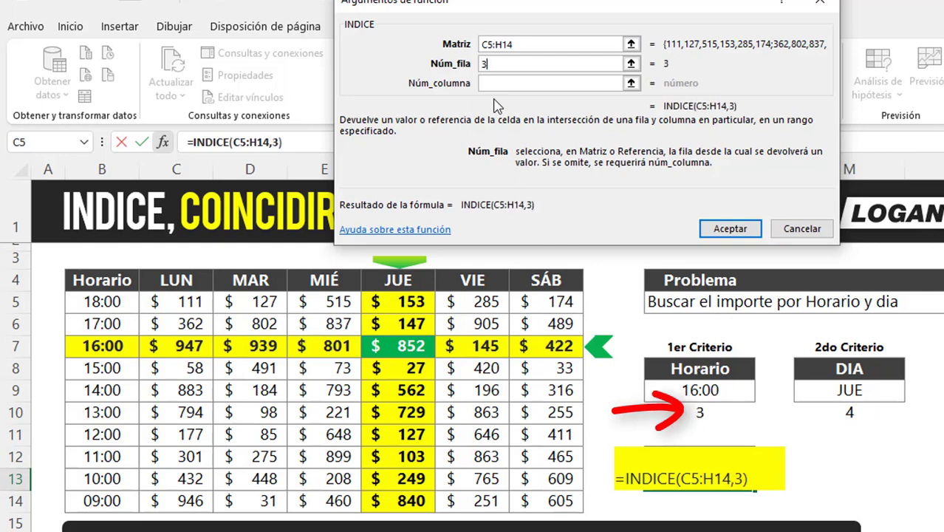
{"action": "left_click", "coordinate": [501, 83]}
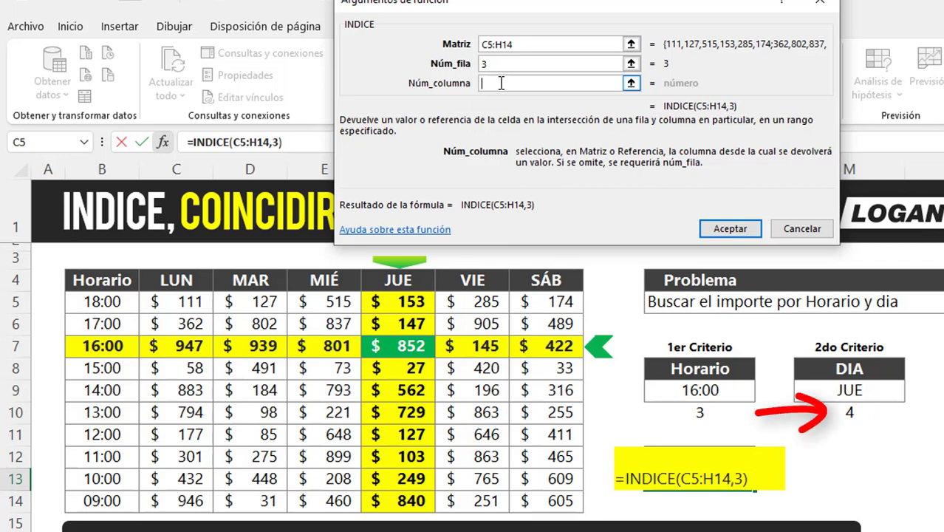
{"action": "type", "text": ",4"}
{"action": "left_click", "coordinate": [733, 229]}
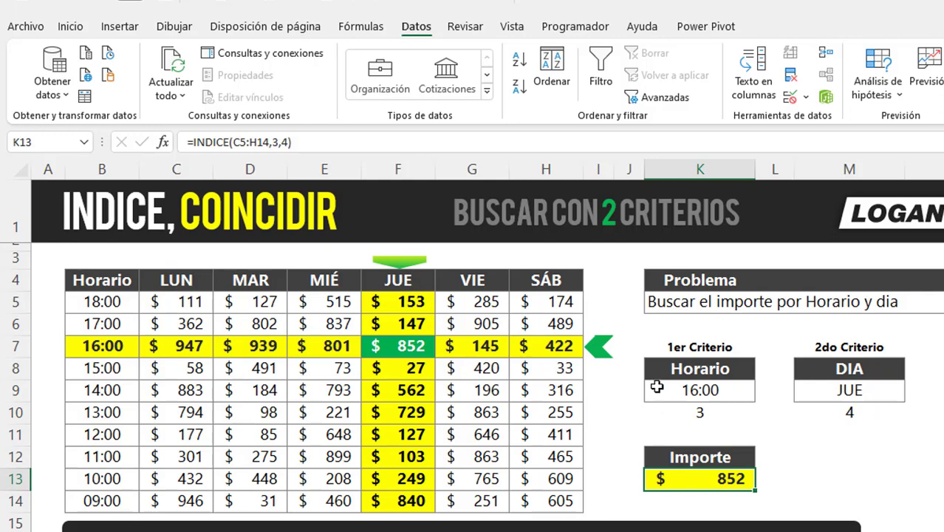
- Replace the row argument 3 in K13 with COINCIDIR(K9,B5:B14,0) copied from K10
{"action": "left_click", "coordinate": [275, 141]}
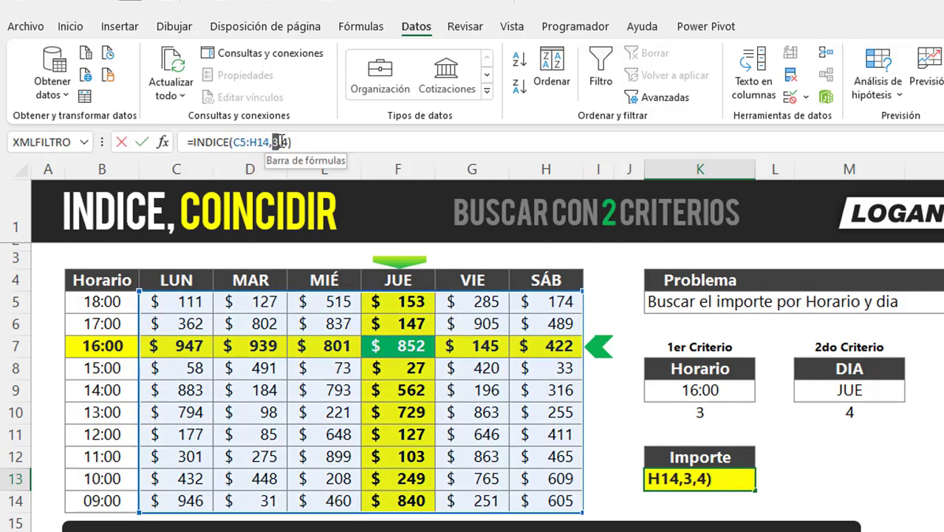
{"action": "key", "text": "Escape"}
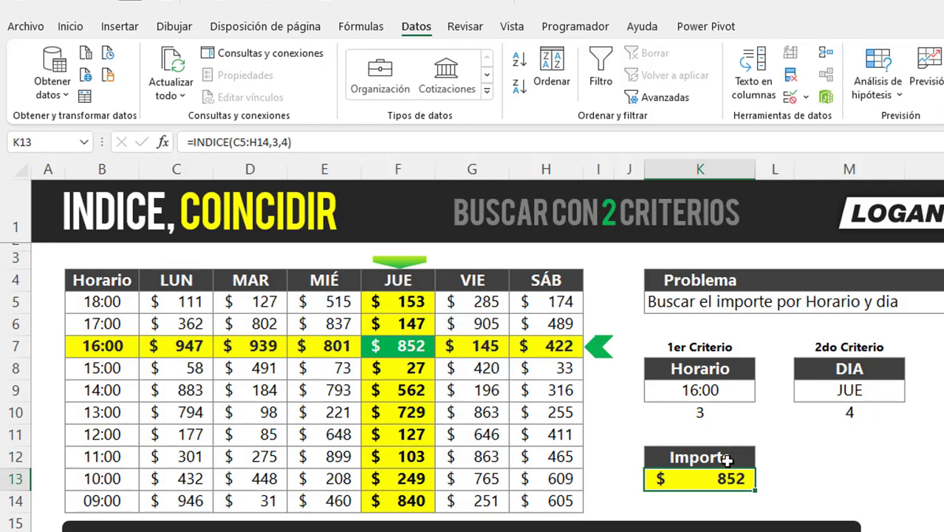
{"action": "left_click", "coordinate": [695, 411]}
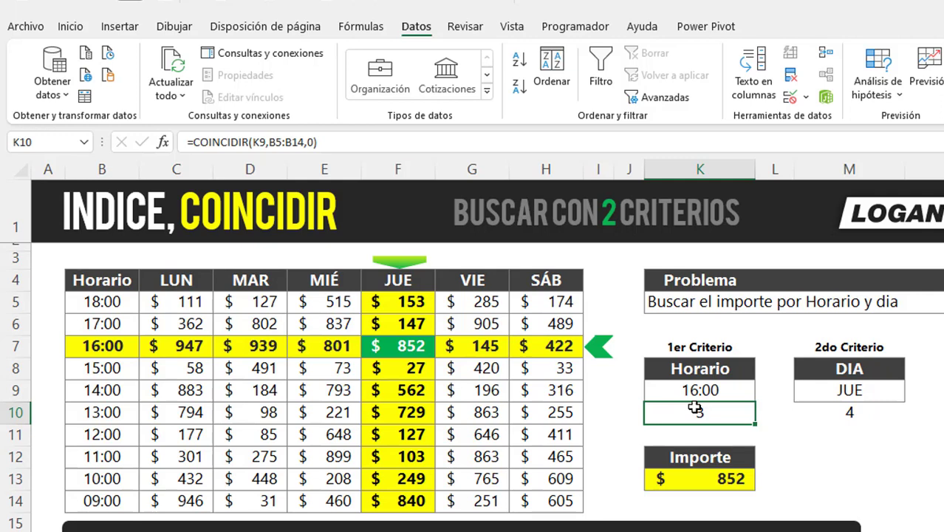
{"action": "left_click", "coordinate": [830, 408]}
{"action": "left_click", "coordinate": [696, 412]}
{"action": "left_click_drag", "start_coordinate": [318, 142], "coordinate": [193, 142]}
{"action": "key", "text": "ctrl+c"}
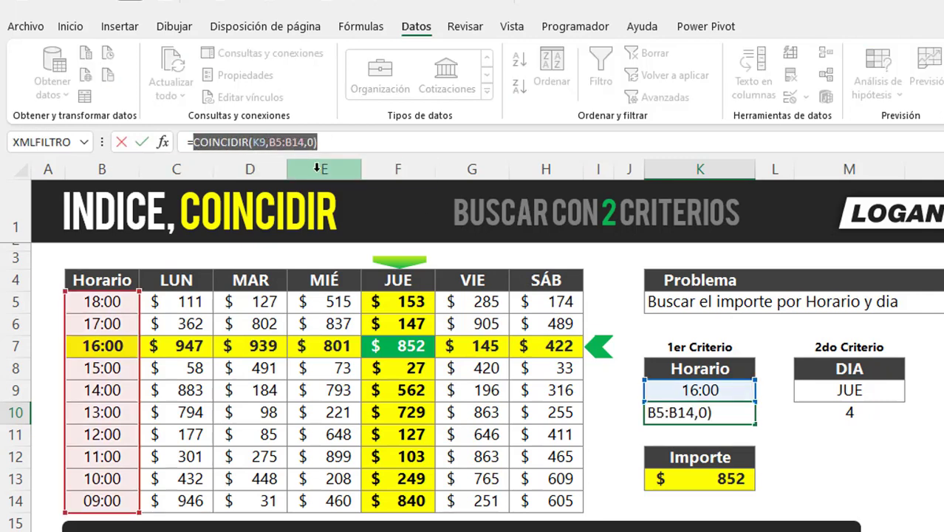
{"action": "key", "text": "Escape"}
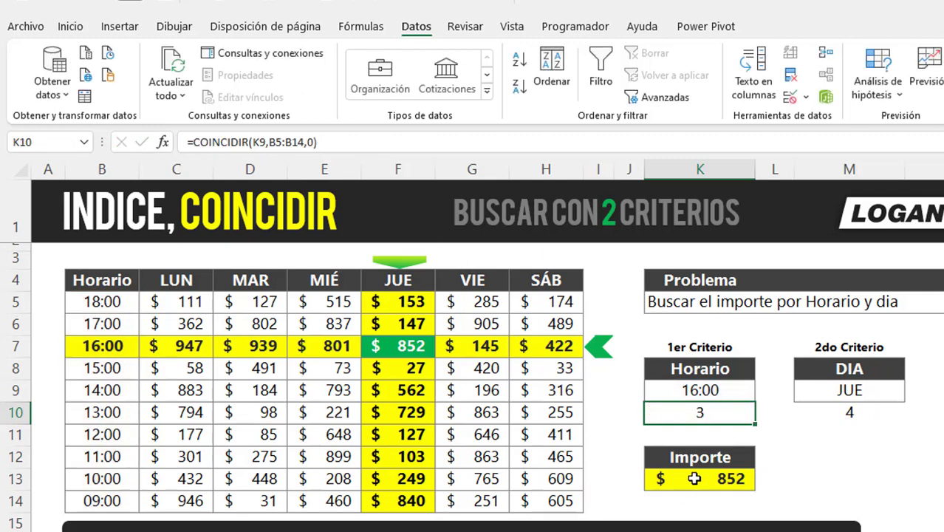
{"action": "left_click", "coordinate": [693, 480]}
{"action": "left_click", "coordinate": [272, 142]}
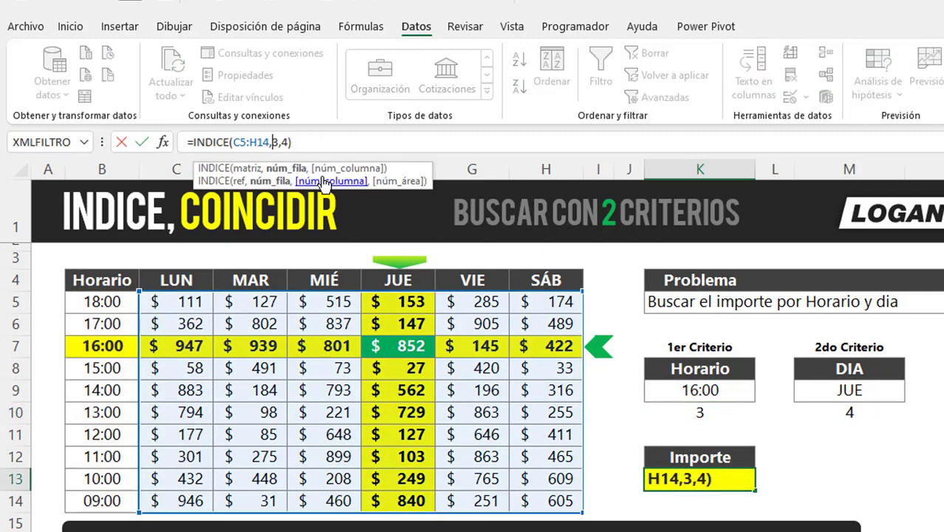
{"action": "key", "text": "BackSpace"}
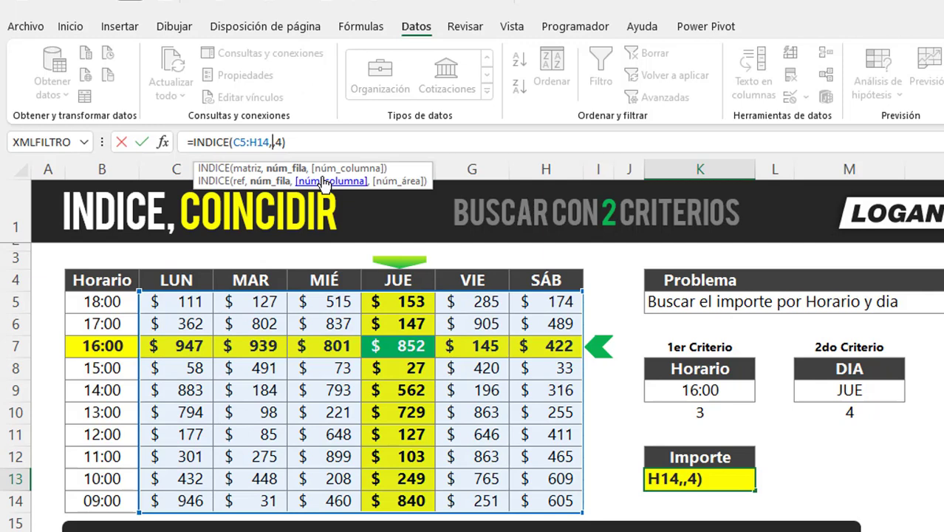
{"action": "key", "text": "ctrl+v"}
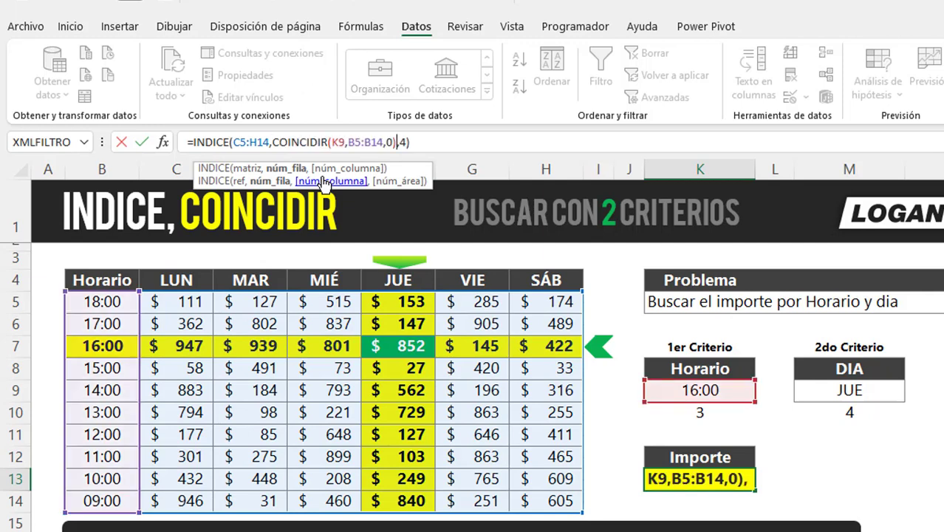
{"action": "key", "text": "Return"}
{"action": "key", "text": "Up"}
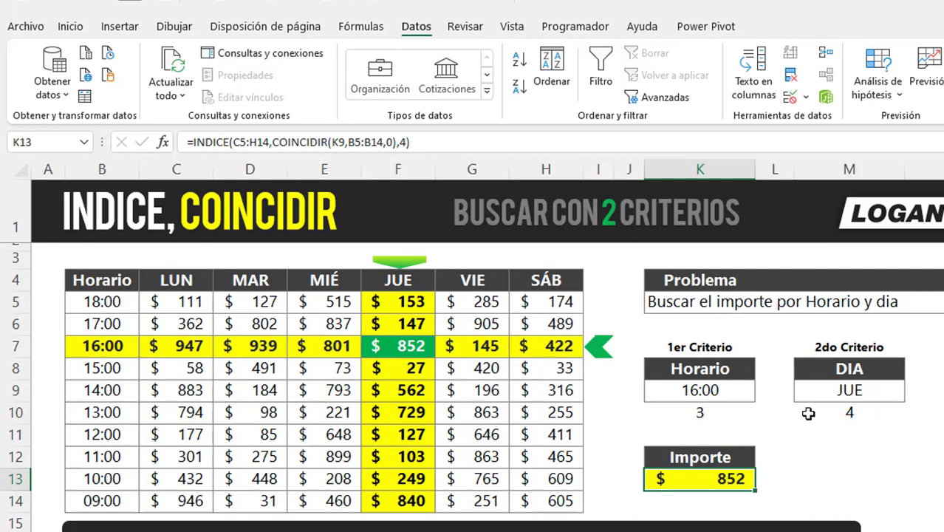
- Replace the column argument 4 with COINCIDIR(M9,C4:H4,0) copied from M10
{"action": "left_click", "coordinate": [834, 414]}
{"action": "left_click_drag", "start_coordinate": [359, 144], "coordinate": [194, 142]}
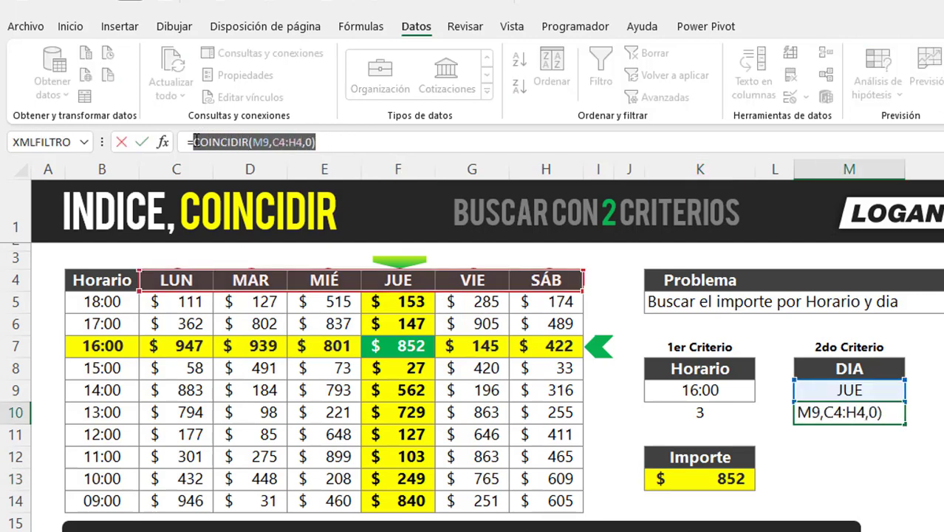
{"action": "key", "text": "ctrl+c"}
{"action": "key", "text": "Escape"}
{"action": "left_click", "coordinate": [702, 479]}
{"action": "double_click", "coordinate": [405, 143]}
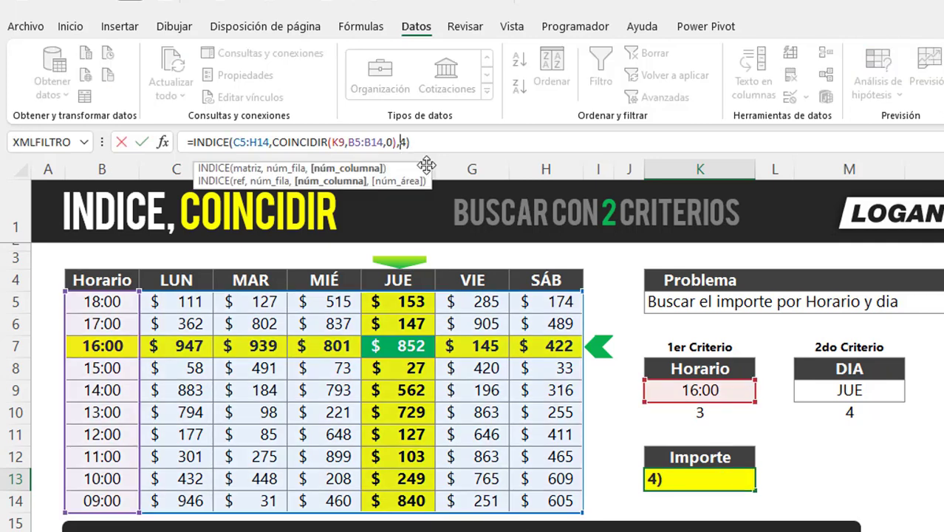
{"action": "key", "text": "Delete"}
{"action": "key", "text": "ctrl+v"}
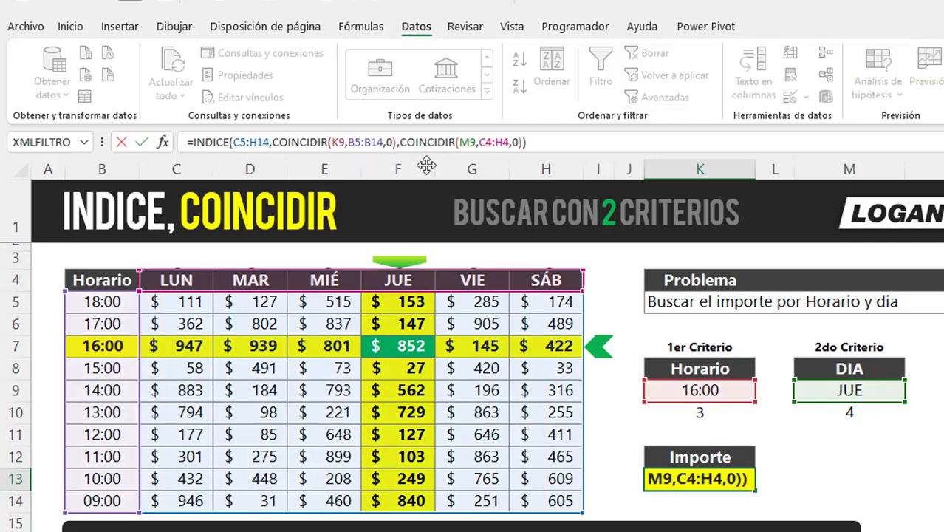
{"action": "key", "text": "ctrl+Return"}
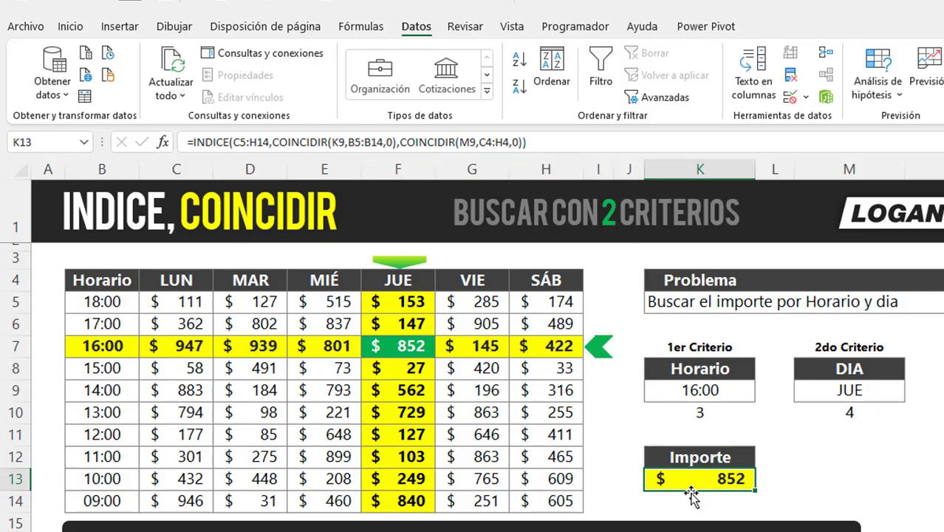
- Enter 15:00 as Horario in K9 and LUN as DIA in M9 to test the lookup
{"action": "left_click", "coordinate": [711, 392]}
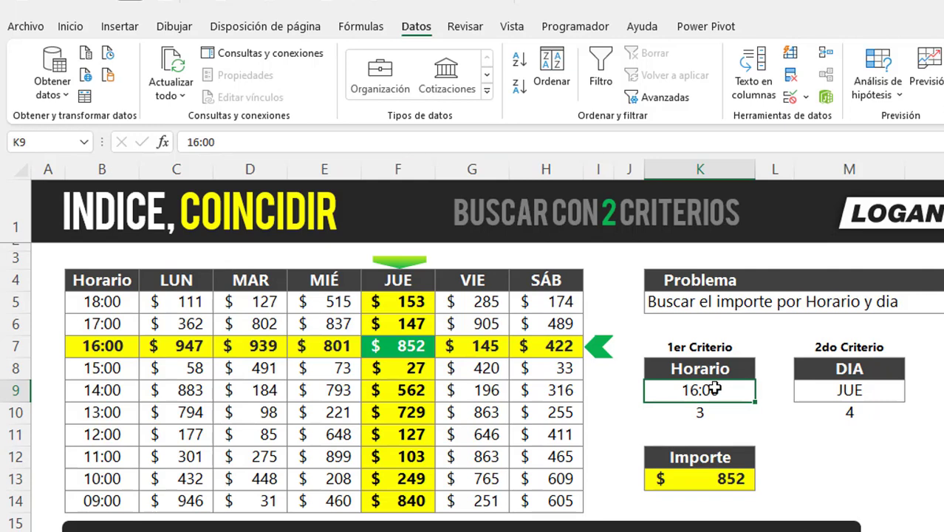
{"action": "type", "text": "15"}
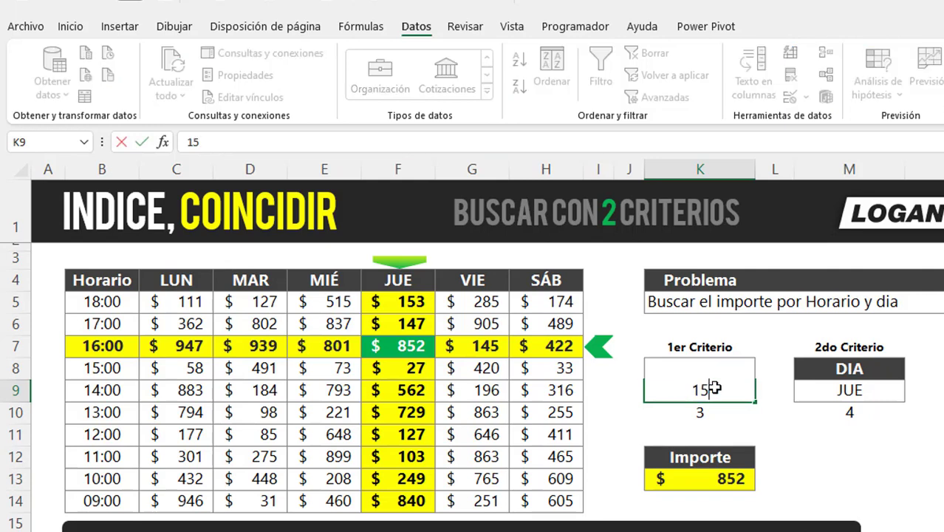
{"action": "type", "text": ":00"}
{"action": "key", "text": "ctrl+Return"}
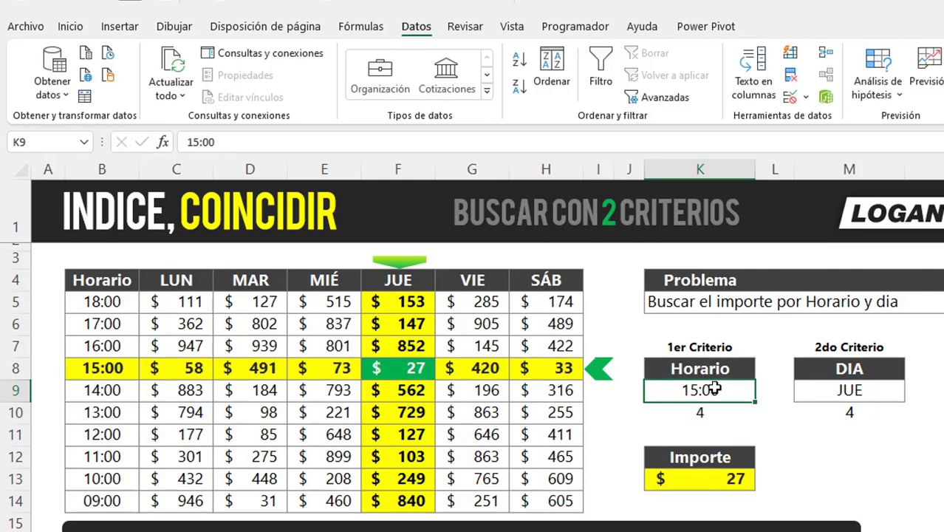
{"action": "left_click", "coordinate": [835, 399]}
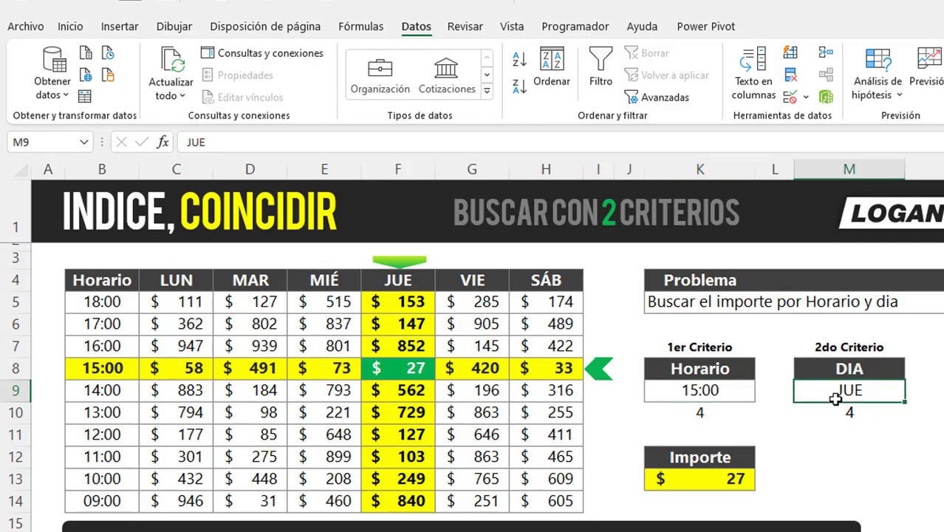
{"action": "type", "text": "LUN"}
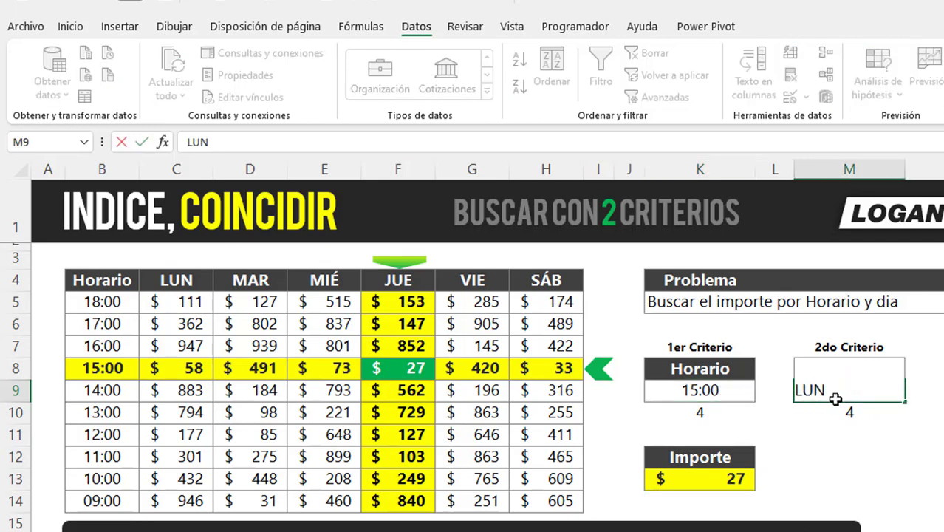
{"action": "key", "text": "Return"}
- Change Horario to 09:00 and DIA to JUE so Importe shows 840
{"action": "key", "text": "Up"}
{"action": "key", "text": "Left"}
{"action": "key", "text": "Left"}
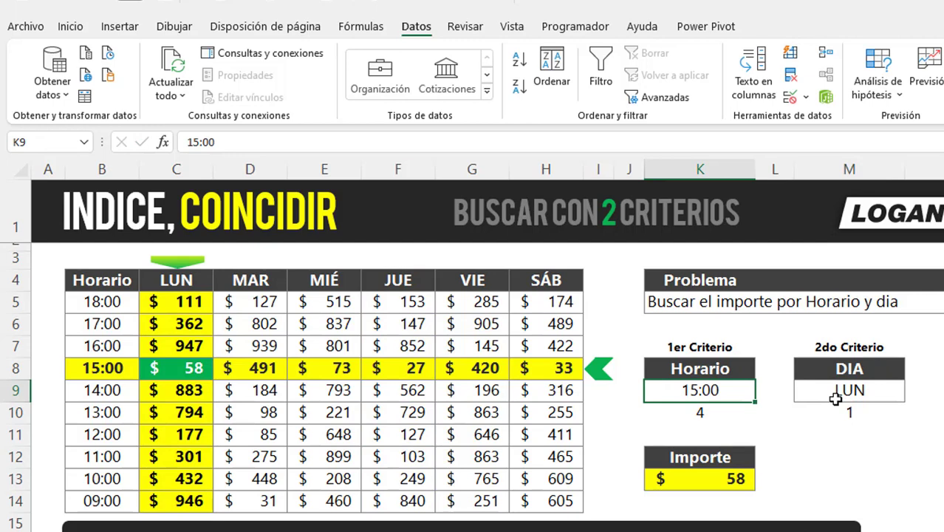
{"action": "type", "text": "09"}
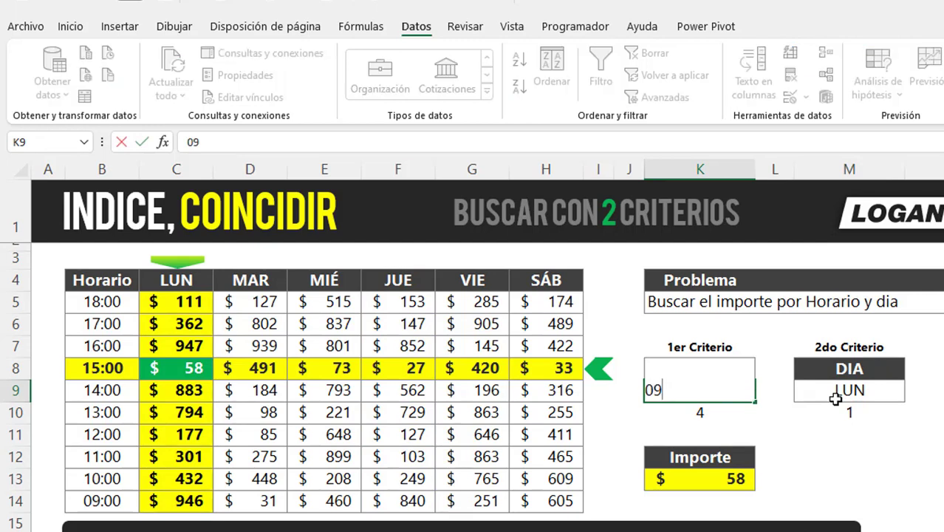
{"action": "type", "text": ":00"}
{"action": "key", "text": "Return"}
{"action": "key", "text": "Up"}
{"action": "left_click", "coordinate": [835, 399]}
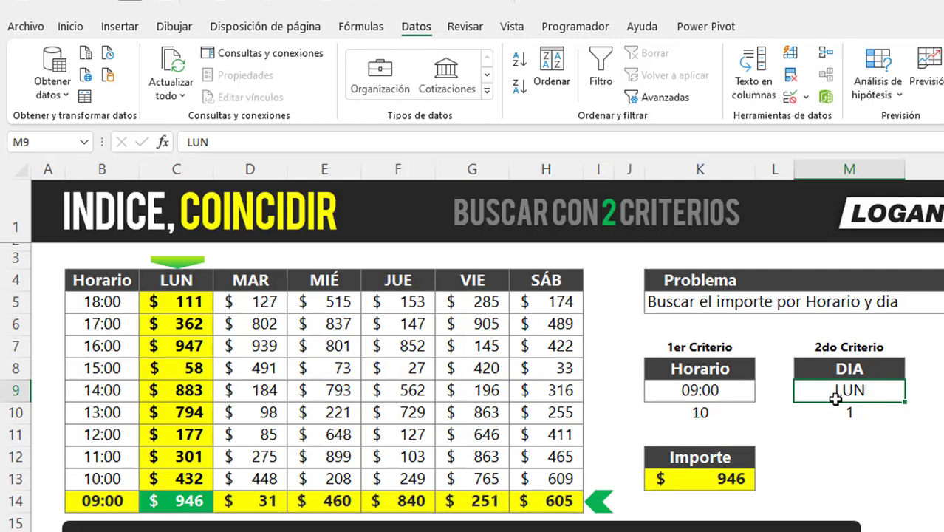
{"action": "type", "text": "JUE"}
{"action": "key", "text": "Return"}
{"action": "key", "text": "Up"}
{"action": "key", "text": "Up"}
{"action": "key", "text": "Down"}
{"action": "key", "text": "Left"}
{"action": "key", "text": "Left"}
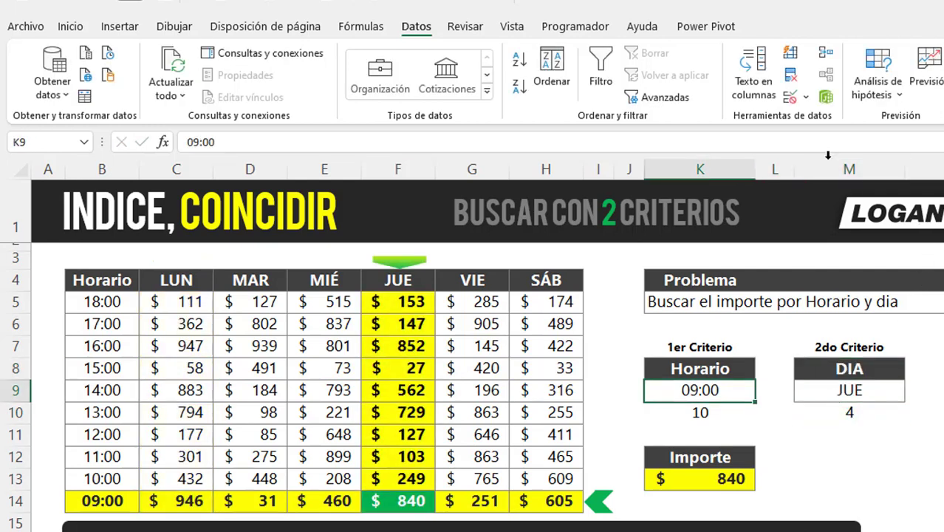
- Give Horario cell K9 a data validation list sourced from the times in B5:B14
{"action": "left_click", "coordinate": [791, 97]}
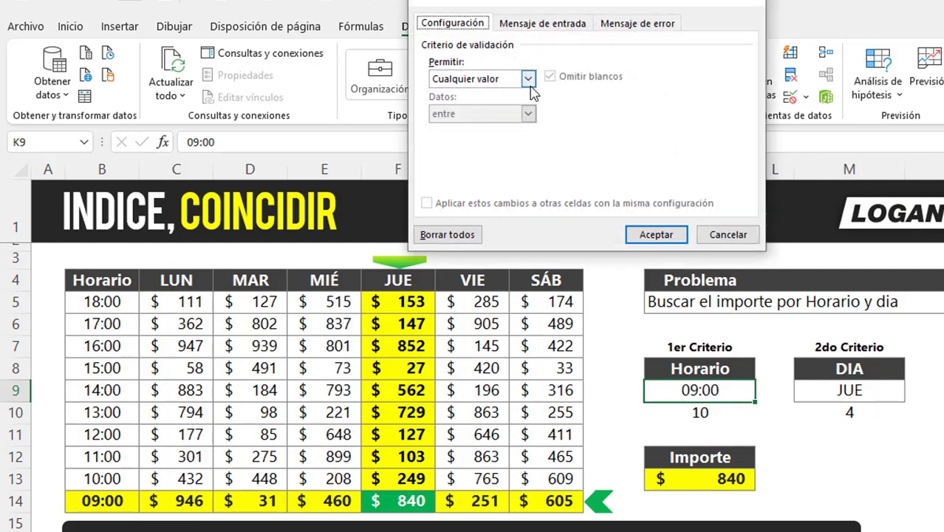
{"action": "left_click", "coordinate": [527, 78]}
{"action": "left_click", "coordinate": [459, 130]}
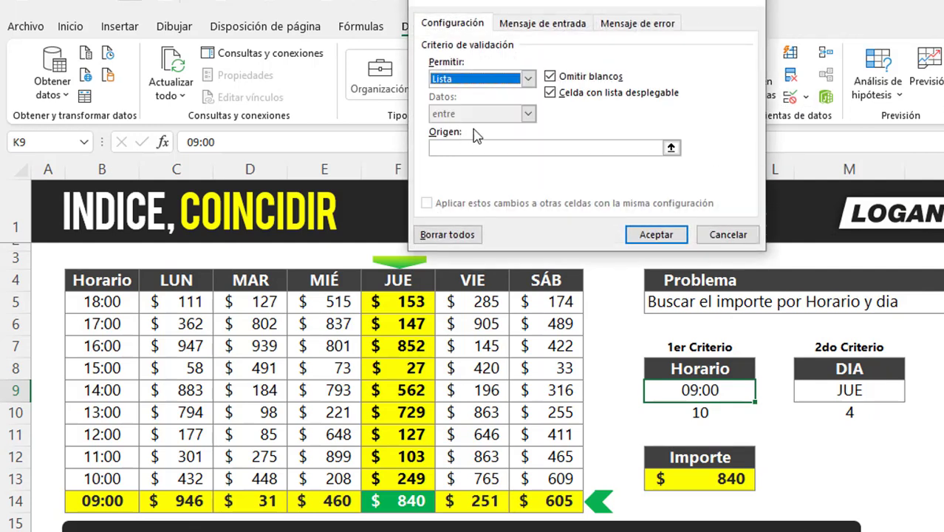
{"action": "left_click", "coordinate": [487, 147]}
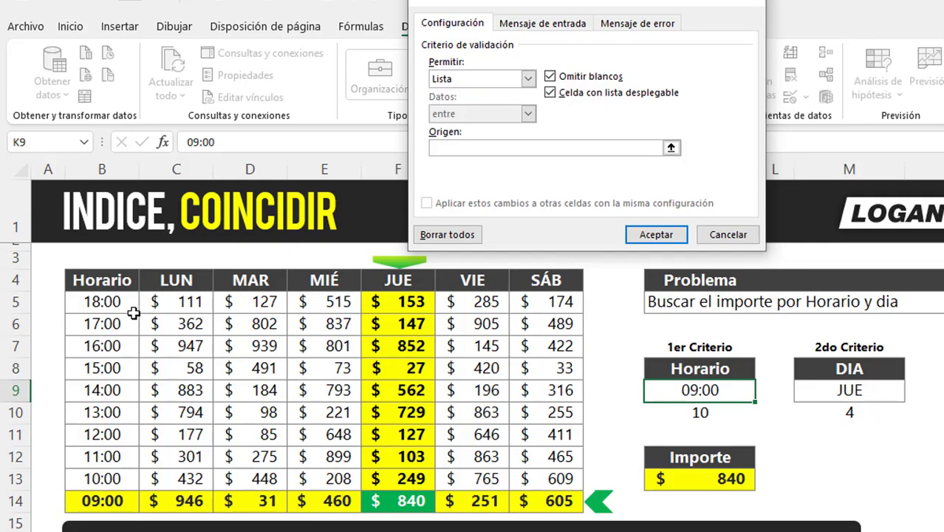
{"action": "left_click_drag", "start_coordinate": [131, 306], "coordinate": [137, 499]}
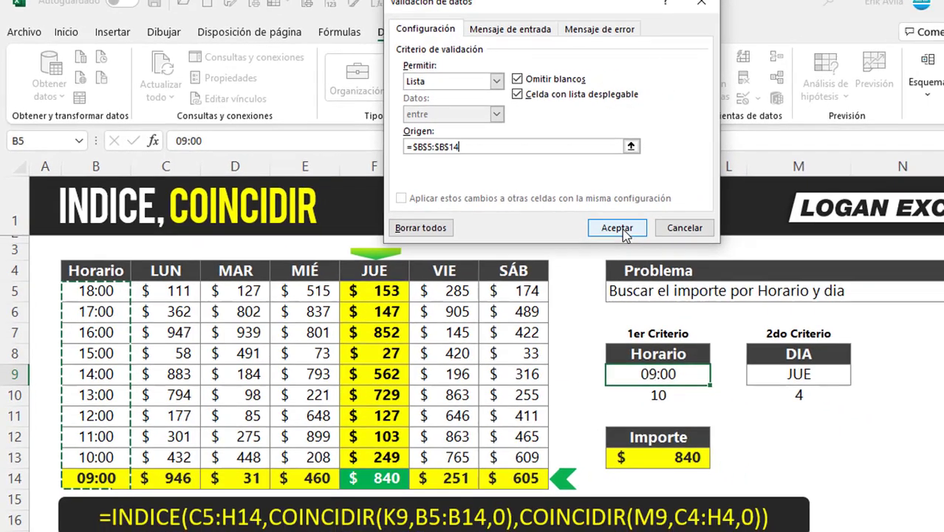
{"action": "left_click", "coordinate": [656, 234]}
- Pick 16:00, 18:00, 13:00, then 09:00 from the K9 dropdown, keeping Importe at 840
{"action": "left_click", "coordinate": [620, 342]}
{"action": "left_click", "coordinate": [554, 382]}
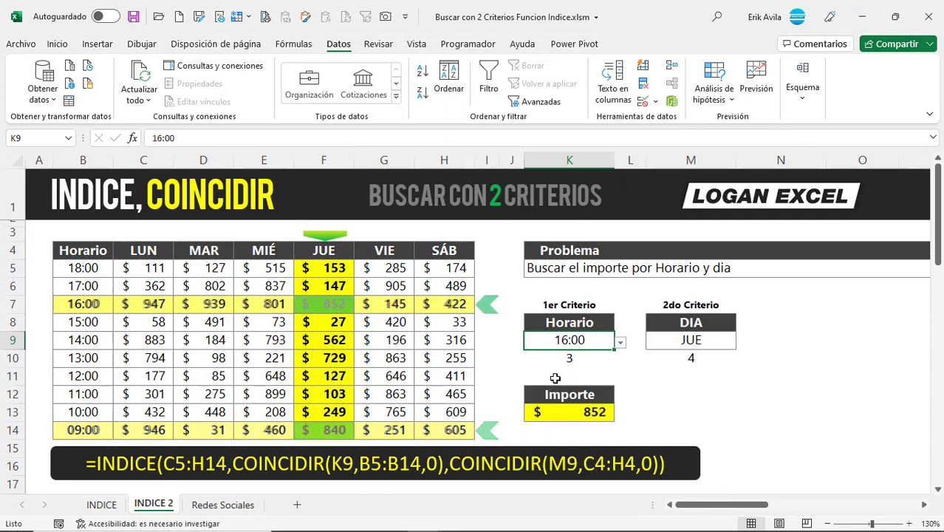
{"action": "left_click", "coordinate": [622, 343]}
{"action": "left_click", "coordinate": [605, 359]}
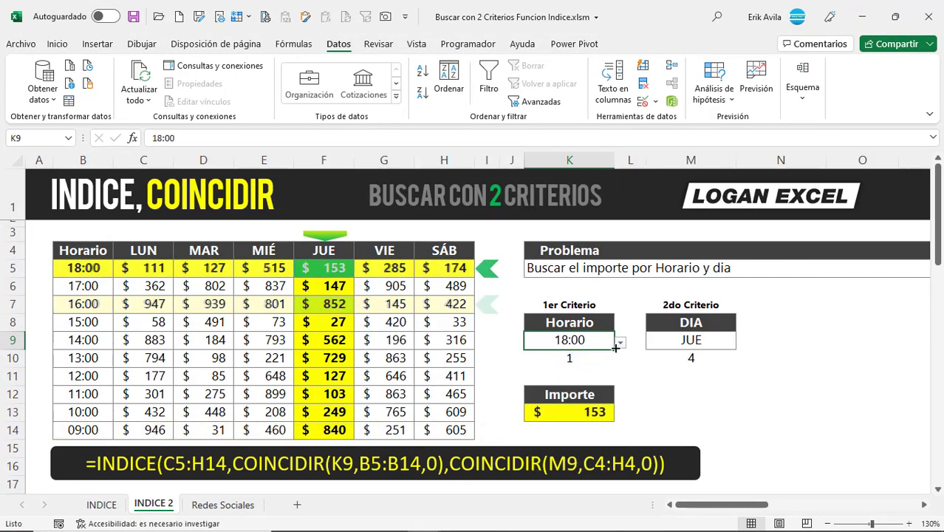
{"action": "left_click", "coordinate": [621, 343]}
{"action": "left_click", "coordinate": [561, 416]}
{"action": "left_click", "coordinate": [621, 343]}
{"action": "left_click", "coordinate": [560, 464]}
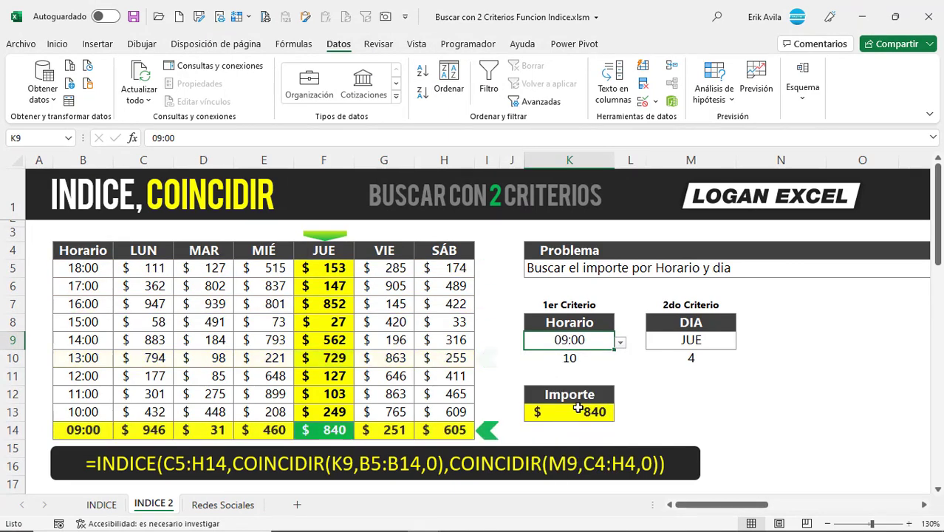
{"action": "left_click", "coordinate": [707, 344]}
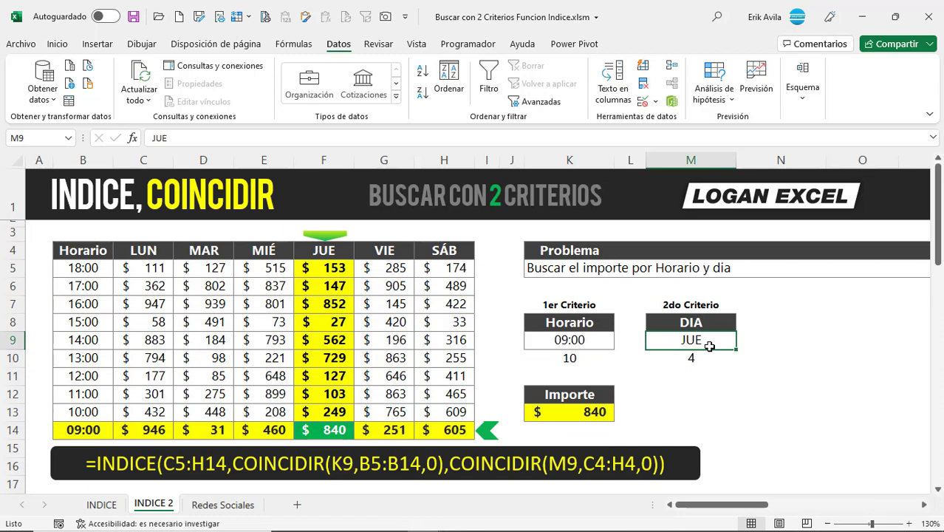
- Set M9's validation to a list sourced from the day headers LUN through SÁB in C4:H4
{"action": "left_click", "coordinate": [643, 100]}
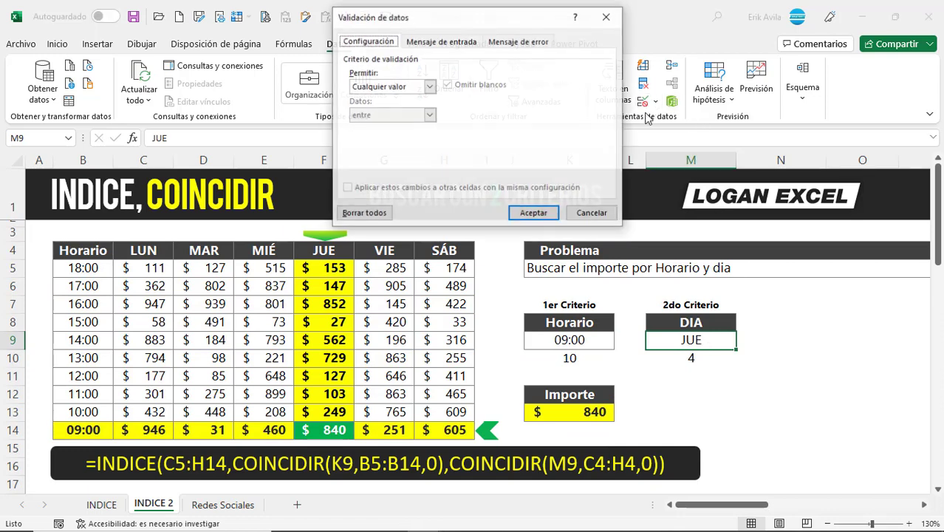
{"action": "left_click", "coordinate": [430, 87]}
{"action": "left_click", "coordinate": [388, 124]}
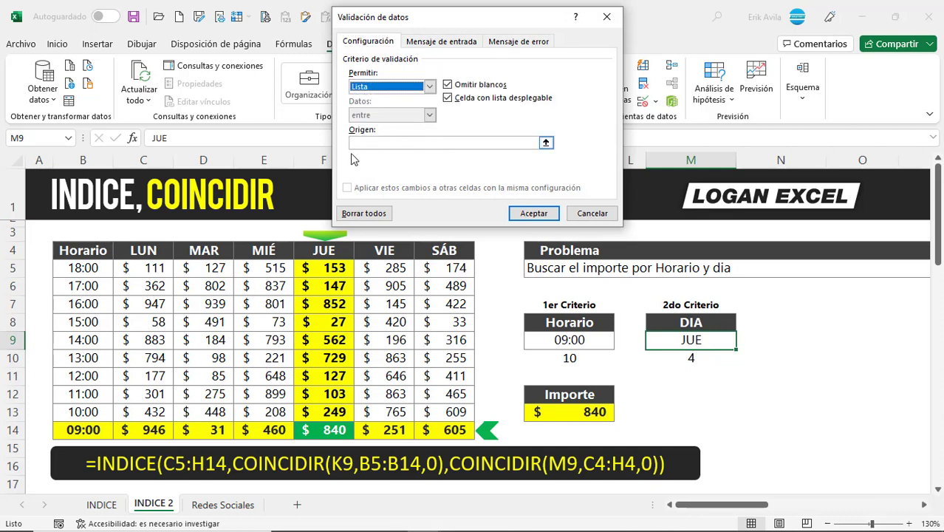
{"action": "left_click", "coordinate": [378, 143]}
{"action": "left_click", "coordinate": [139, 252]}
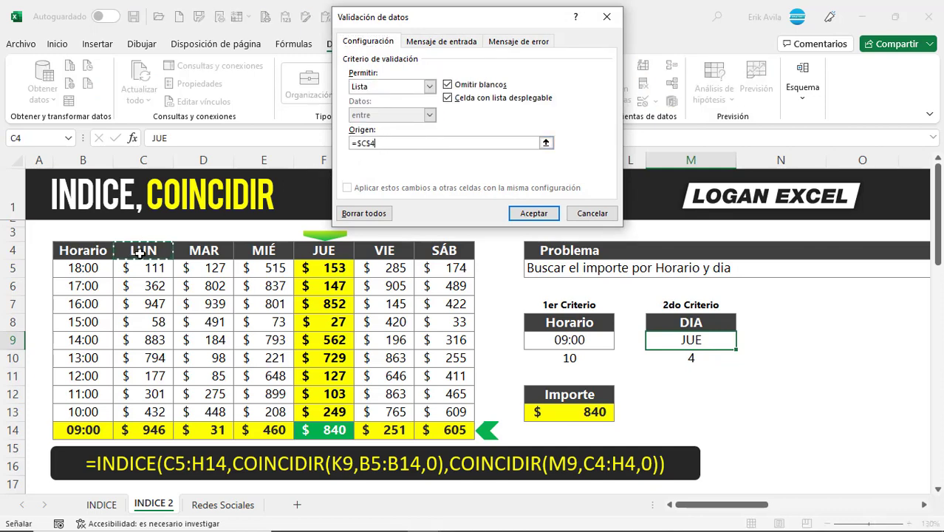
{"action": "left_click_drag", "start_coordinate": [139, 252], "coordinate": [442, 250]}
{"action": "key", "text": "Return"}
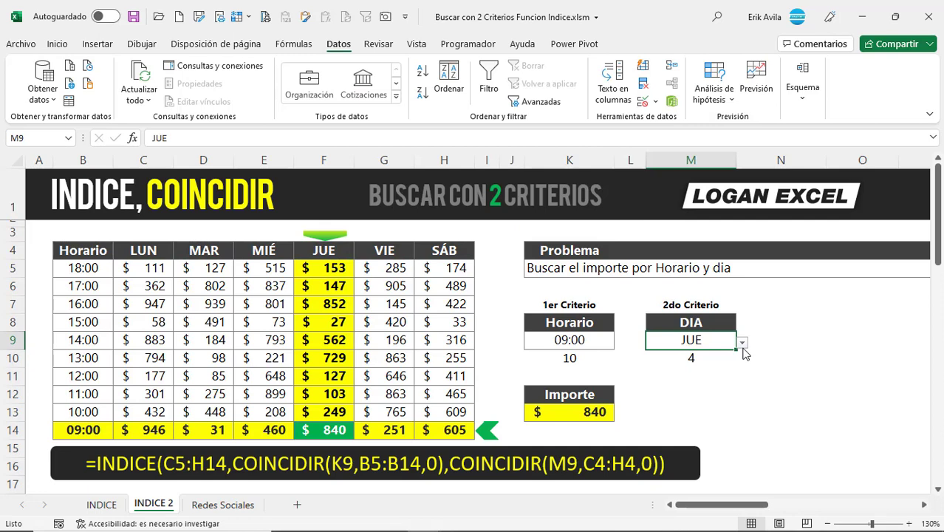
{"action": "left_click", "coordinate": [743, 344]}
- Cycle the DIA dropdown through MAR, MIÉ, JUE, VIE and SÁB
{"action": "left_click", "coordinate": [659, 370]}
{"action": "left_click", "coordinate": [742, 344]}
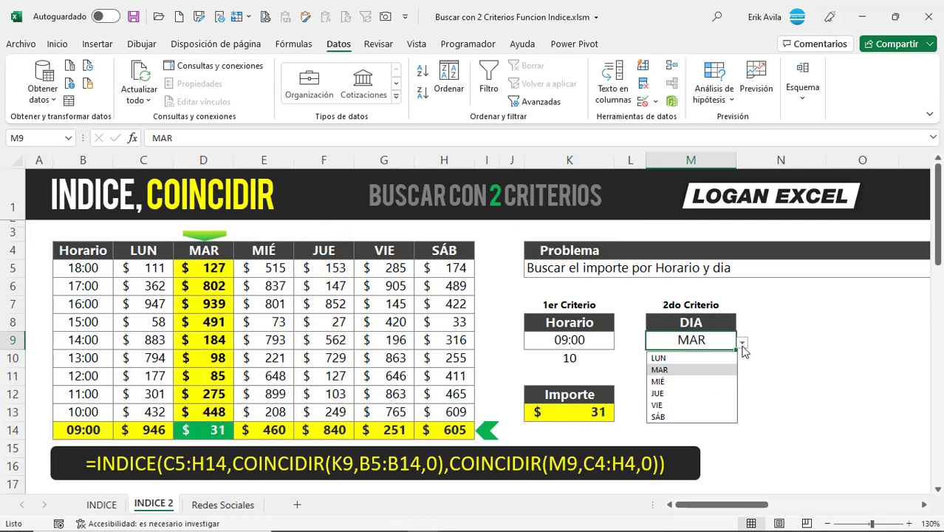
{"action": "left_click", "coordinate": [657, 381]}
{"action": "left_click", "coordinate": [742, 344]}
{"action": "left_click", "coordinate": [657, 393]}
{"action": "left_click", "coordinate": [743, 344]}
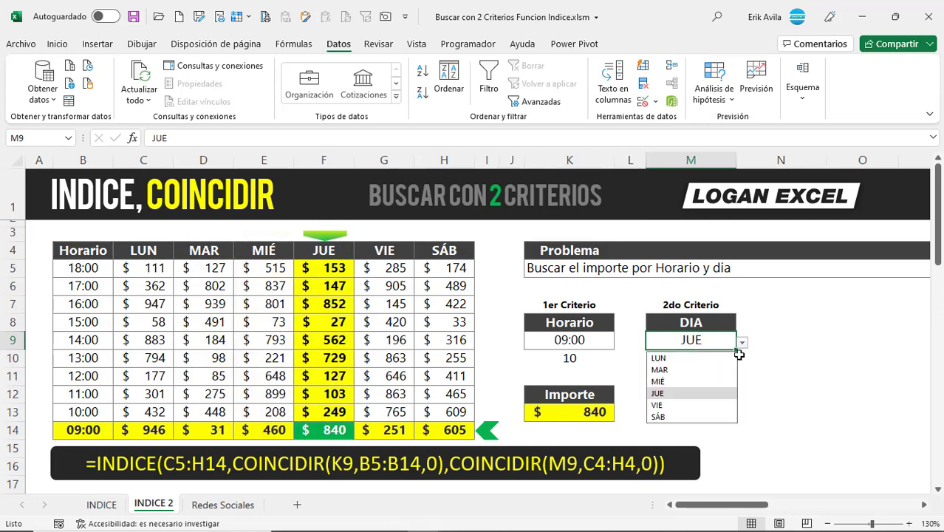
{"action": "left_click", "coordinate": [658, 405]}
{"action": "left_click", "coordinate": [742, 344]}
{"action": "left_click", "coordinate": [658, 417]}
- Cycle the Horario dropdown through 16:00, 11:00, 09:00 and 17:00
{"action": "left_click", "coordinate": [609, 341]}
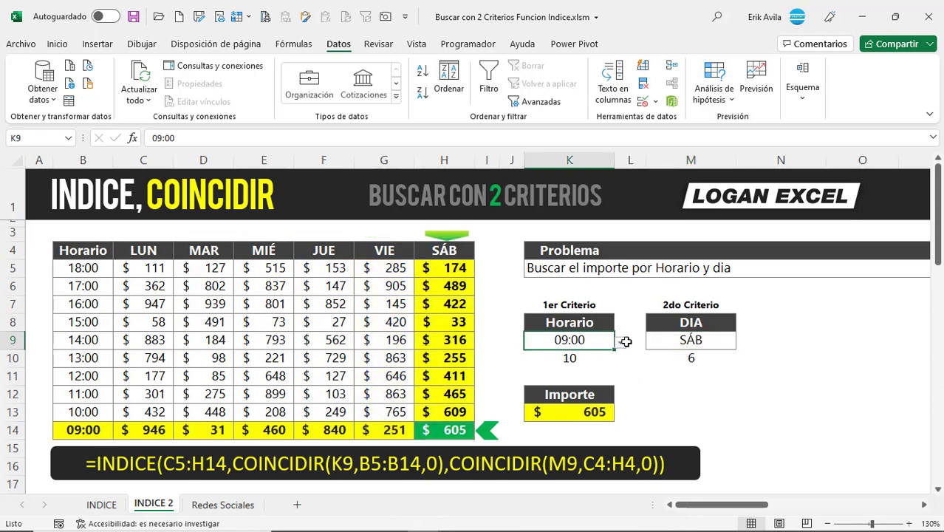
{"action": "left_click", "coordinate": [623, 342]}
{"action": "left_click", "coordinate": [570, 383]}
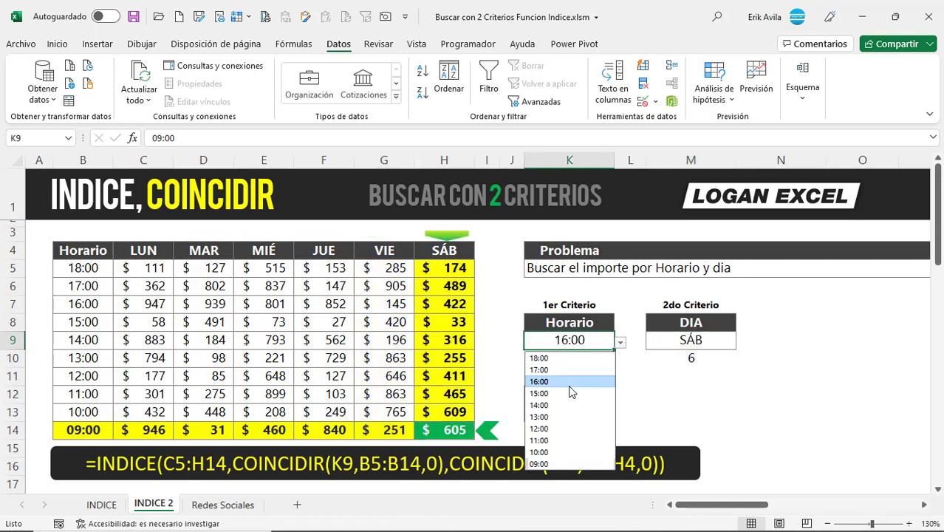
{"action": "left_click", "coordinate": [621, 343]}
{"action": "left_click", "coordinate": [571, 441]}
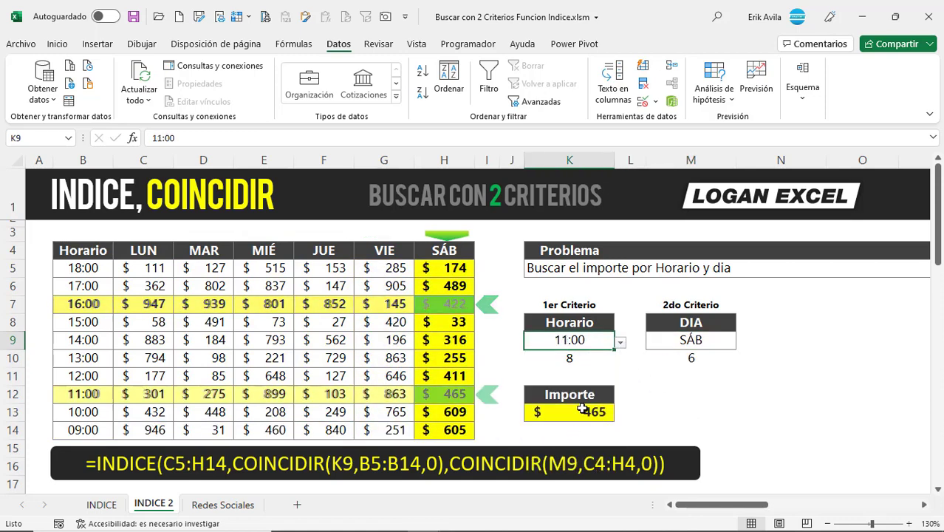
{"action": "left_click", "coordinate": [621, 343]}
{"action": "left_click", "coordinate": [551, 464]}
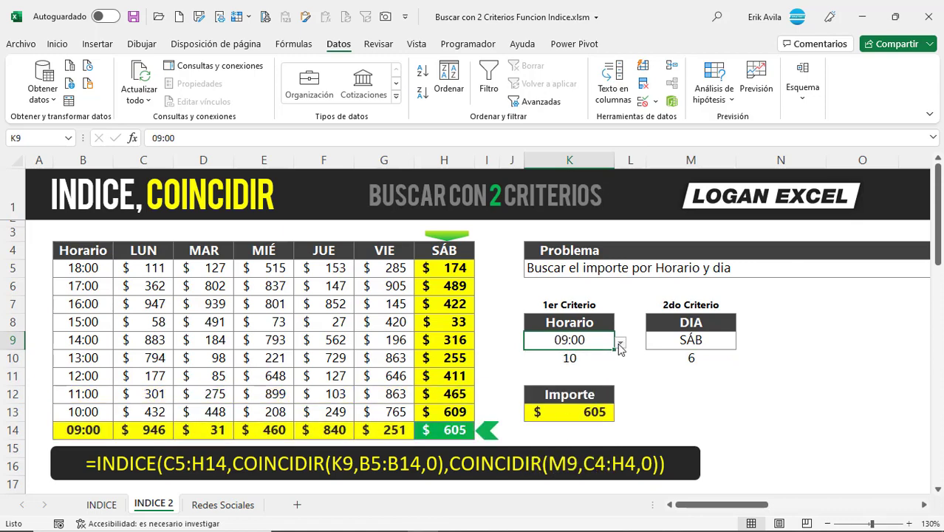
{"action": "left_click", "coordinate": [622, 343]}
{"action": "left_click", "coordinate": [565, 370]}
- Switch DIA to MAR and Horario to 15:00
{"action": "left_click", "coordinate": [709, 340]}
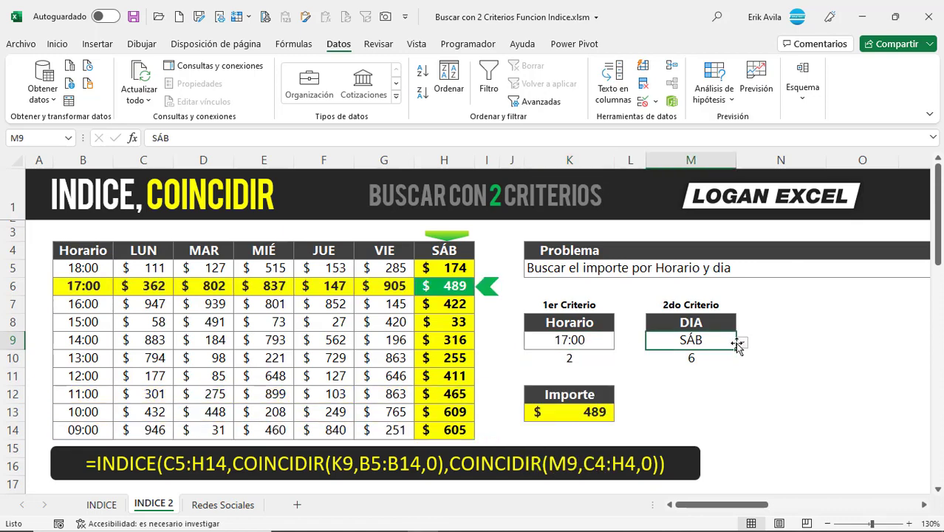
{"action": "left_click", "coordinate": [742, 343]}
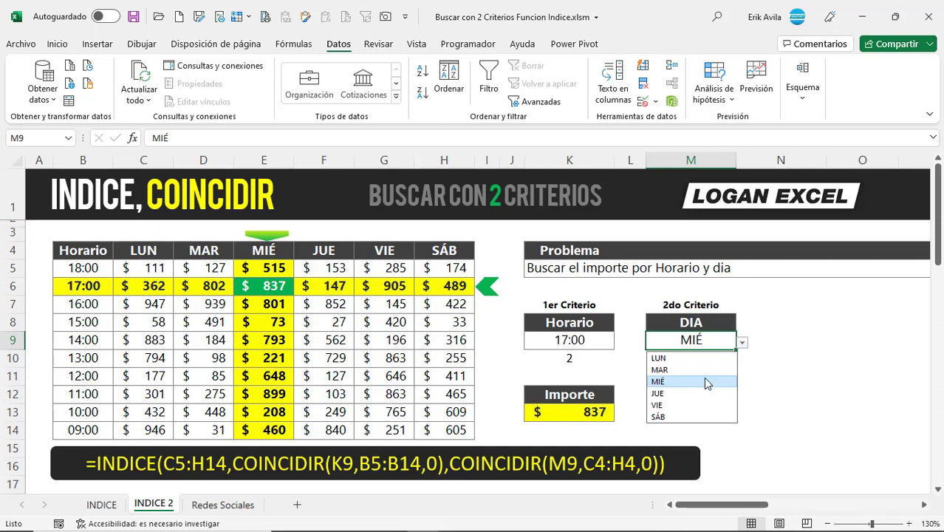
{"action": "left_click", "coordinate": [704, 370]}
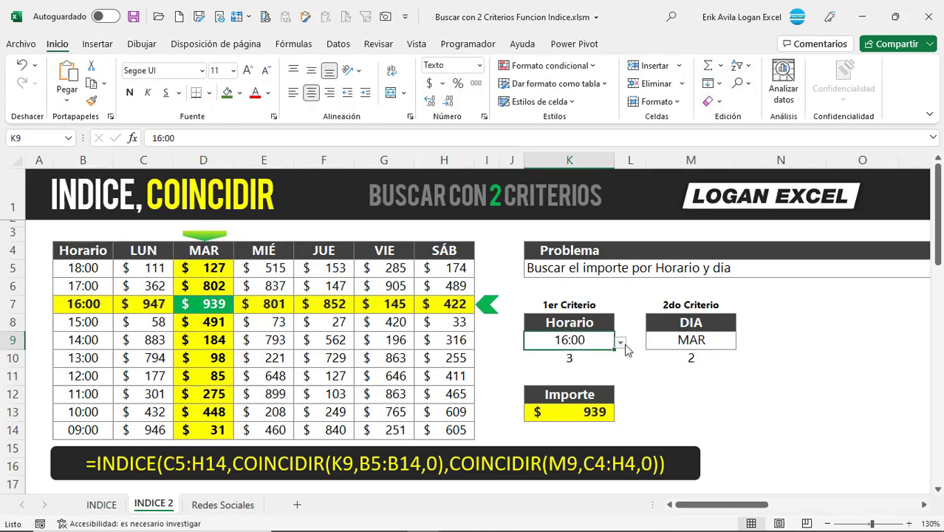
{"action": "left_click", "coordinate": [620, 342]}
{"action": "left_click", "coordinate": [572, 395]}
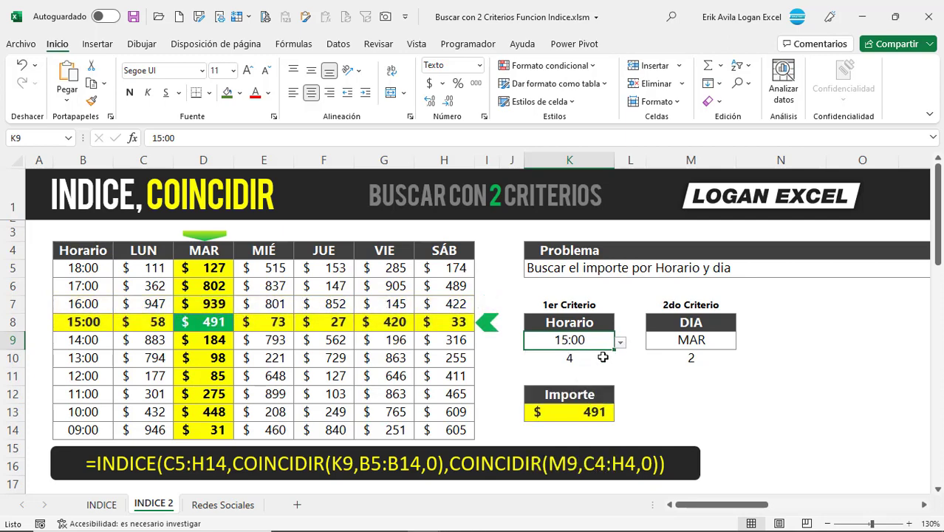
- Set DIA to VIE, then try Horario 16:00 and 12:00
{"action": "left_click", "coordinate": [717, 338]}
{"action": "left_click", "coordinate": [743, 342]}
{"action": "left_click", "coordinate": [690, 381]}
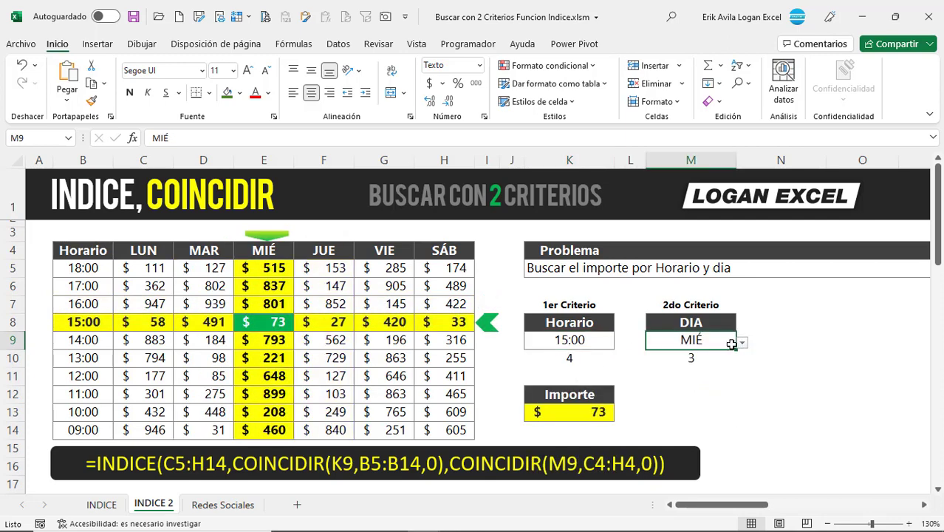
{"action": "left_click", "coordinate": [742, 344]}
{"action": "left_click", "coordinate": [658, 405]}
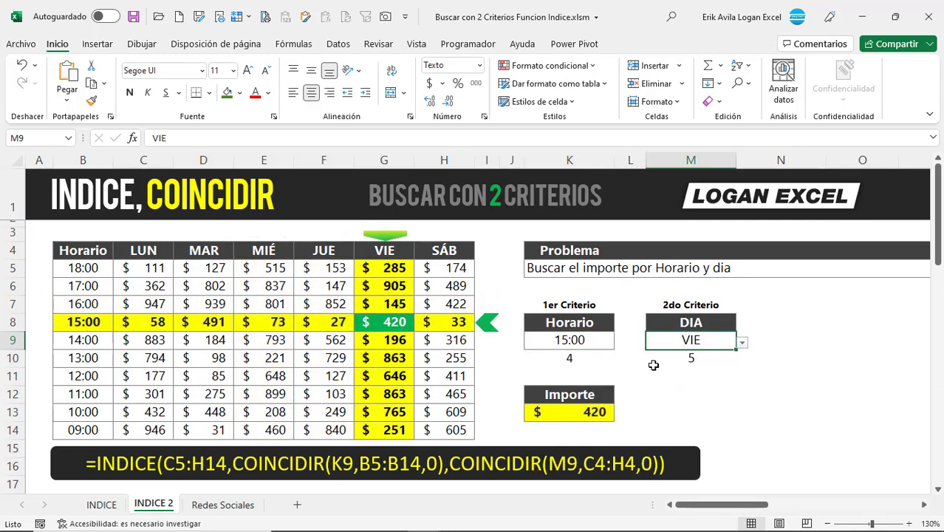
{"action": "left_click", "coordinate": [584, 340]}
{"action": "left_click", "coordinate": [620, 342]}
{"action": "left_click", "coordinate": [587, 382]}
{"action": "left_click", "coordinate": [621, 342]}
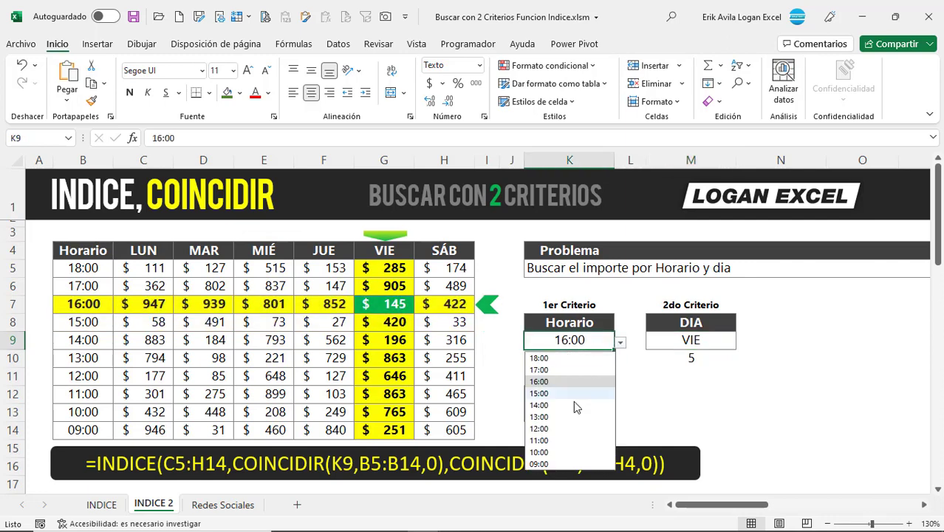
{"action": "left_click", "coordinate": [569, 428]}
- Change DIA to MAR, then to JUE
{"action": "left_click", "coordinate": [691, 340]}
{"action": "left_click", "coordinate": [742, 342]}
{"action": "left_click", "coordinate": [658, 381]}
{"action": "left_click", "coordinate": [743, 342]}
{"action": "left_click", "coordinate": [710, 371]}
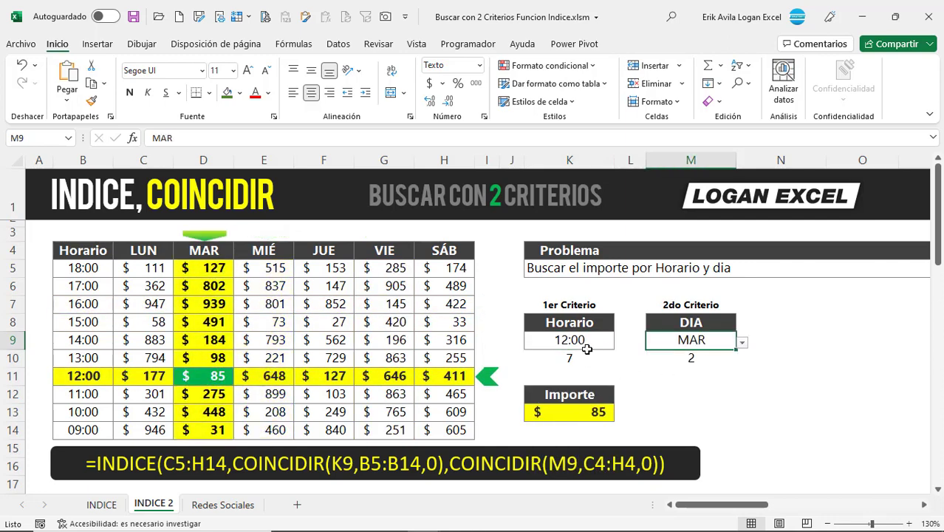
{"action": "left_click", "coordinate": [583, 341]}
{"action": "left_click", "coordinate": [747, 340]}
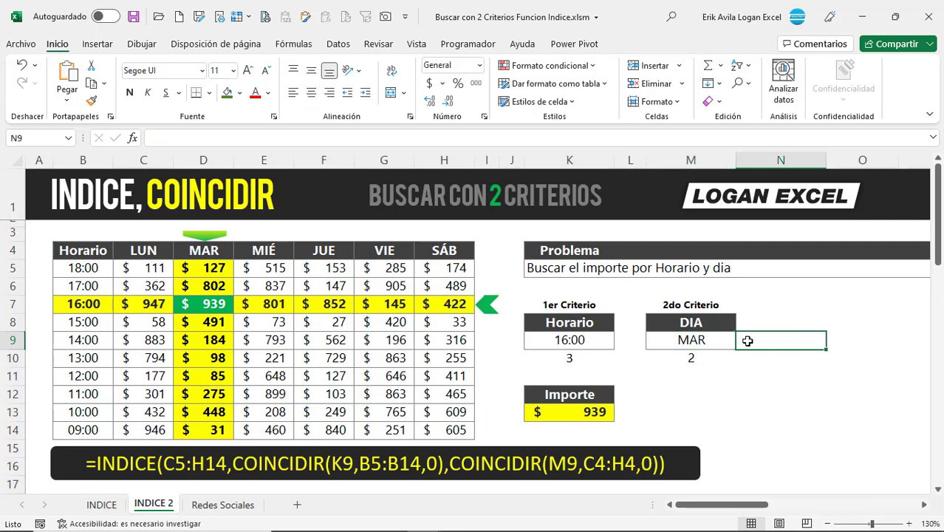
{"action": "left_click", "coordinate": [724, 339]}
{"action": "left_click", "coordinate": [743, 342]}
{"action": "left_click", "coordinate": [665, 393]}
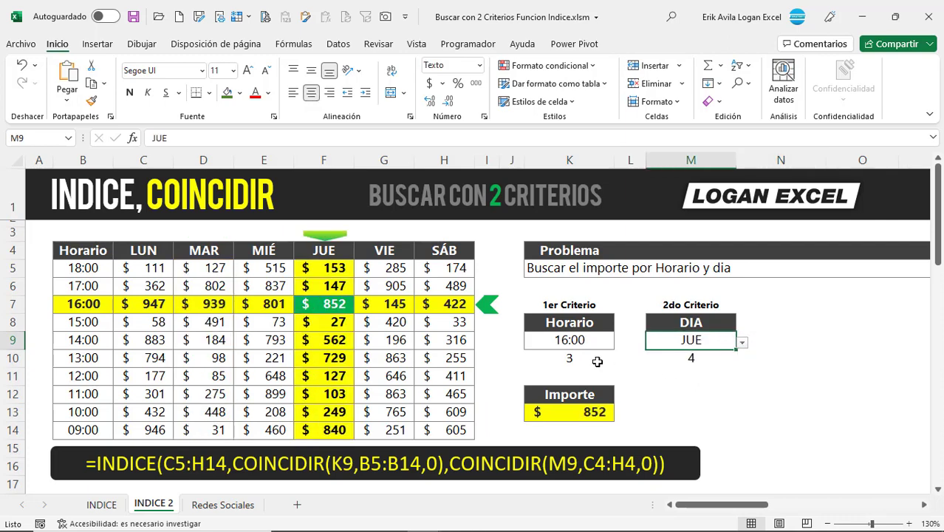
- Pick Horario 15:00, DIA MAR, then Horario 14:00 so Importe returns 184
{"action": "left_click", "coordinate": [580, 342]}
{"action": "left_click", "coordinate": [620, 342]}
{"action": "left_click", "coordinate": [546, 393]}
{"action": "left_click", "coordinate": [731, 340]}
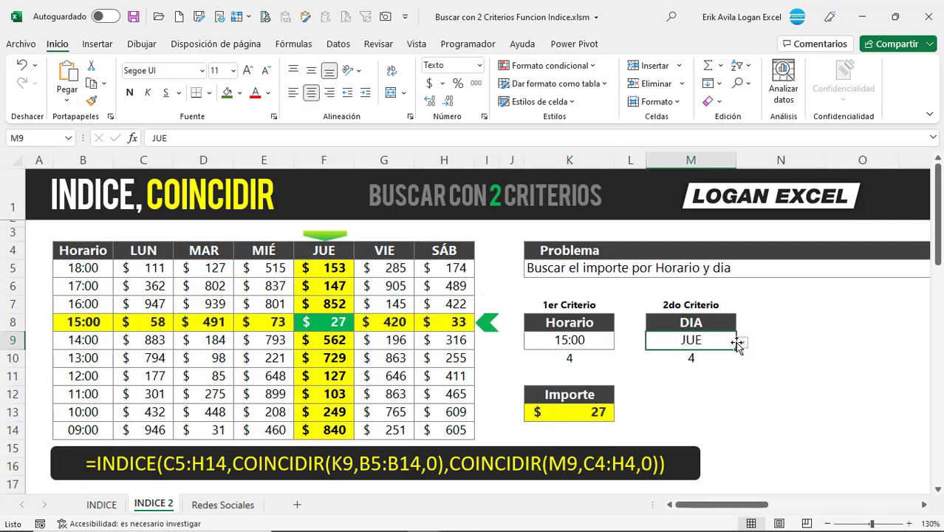
{"action": "left_click", "coordinate": [742, 343]}
{"action": "left_click", "coordinate": [661, 369]}
{"action": "left_click", "coordinate": [579, 342]}
{"action": "left_click", "coordinate": [621, 342]}
{"action": "left_click", "coordinate": [573, 405]}
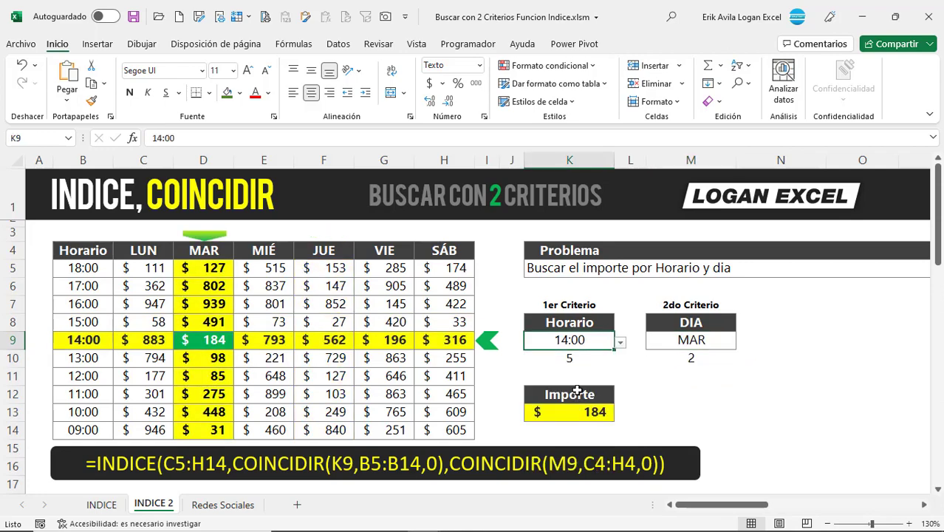